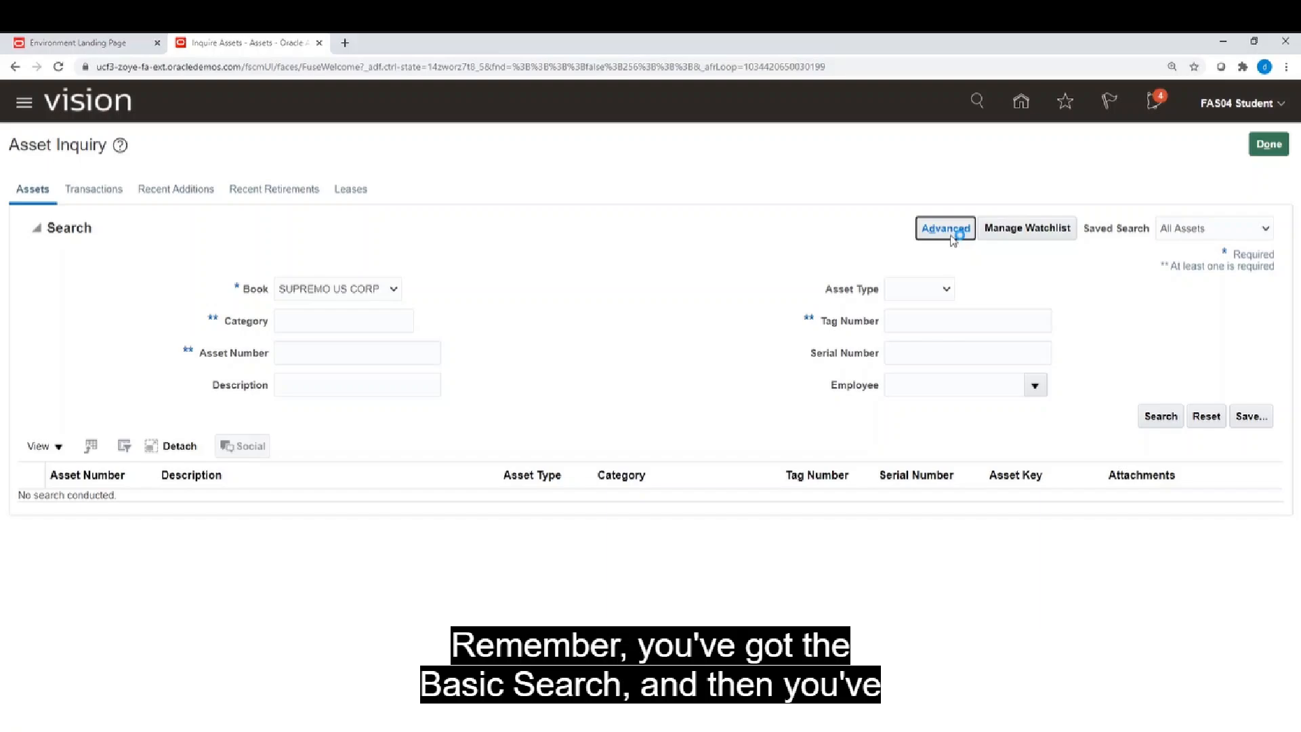
# - Check the advanced search fields, return to the basic search and look up asset number 112322 in the SUPREMO US CORP book
pyautogui.click(954, 237)
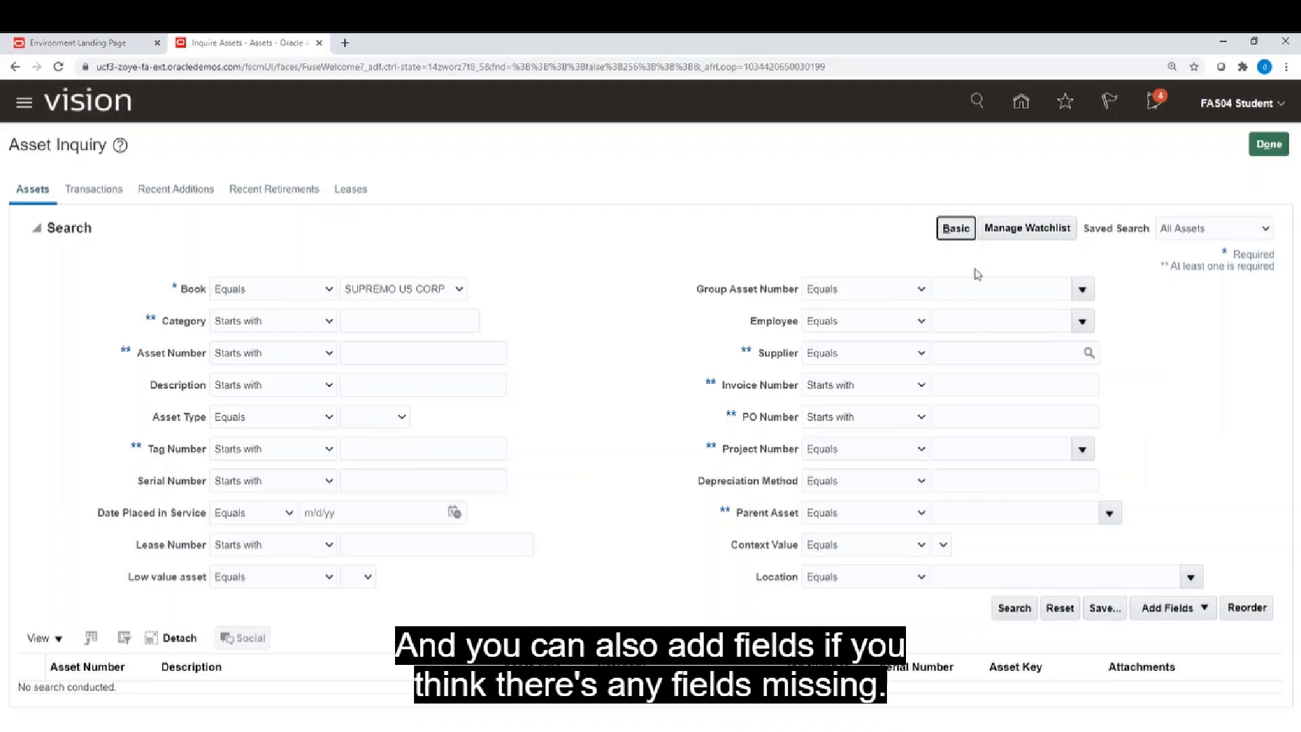
pyautogui.click(963, 237)
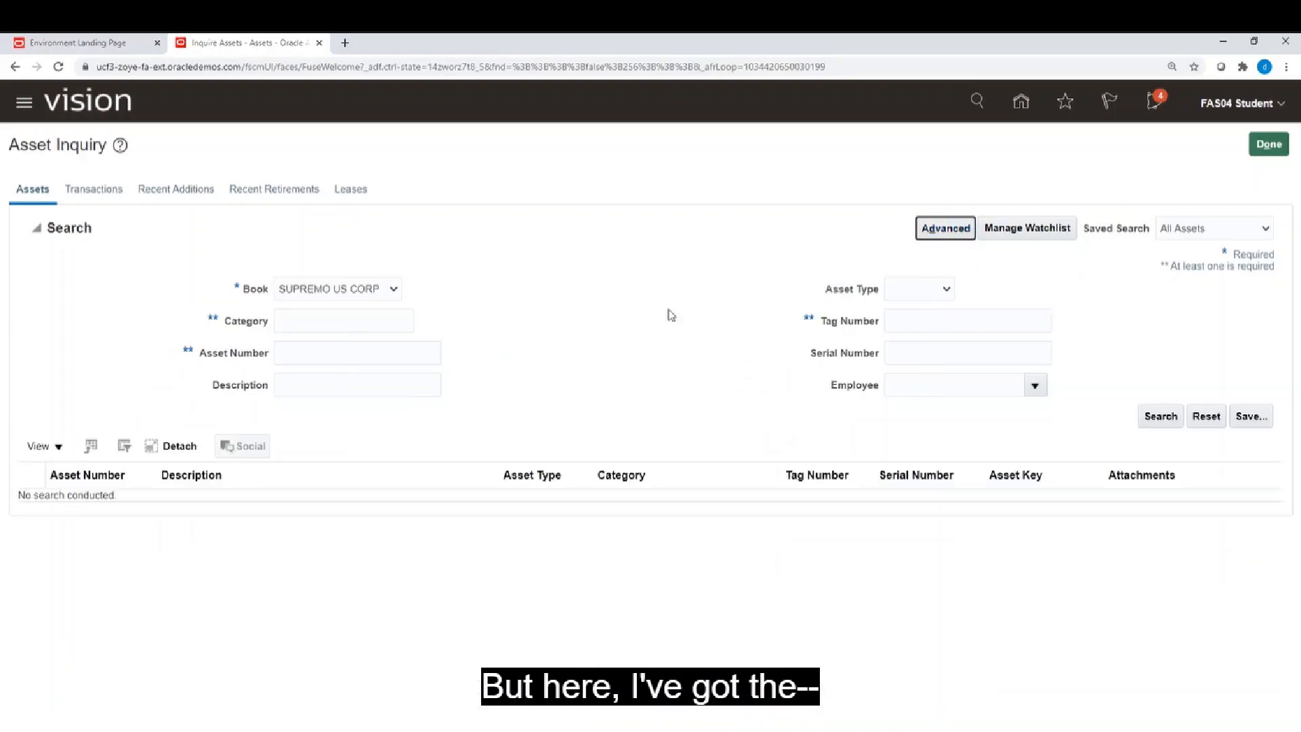
pyautogui.click(347, 354)
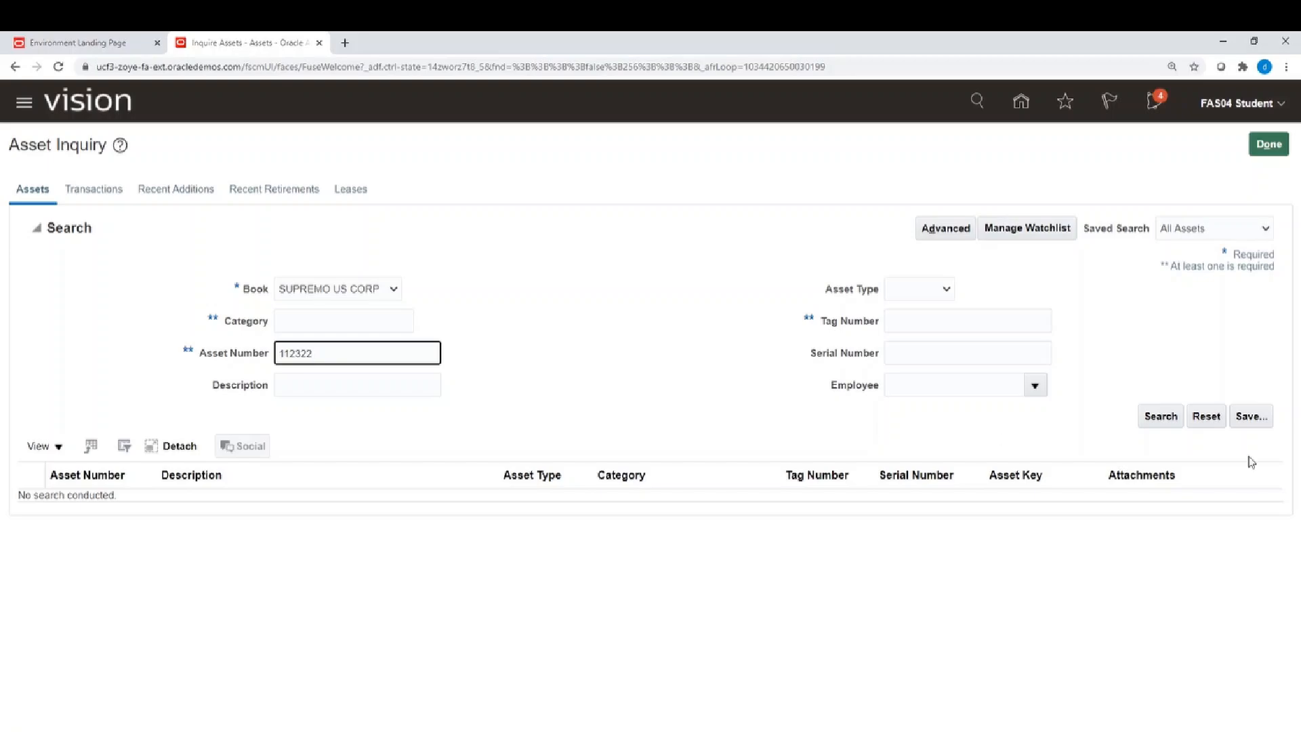
pyautogui.click(1163, 417)
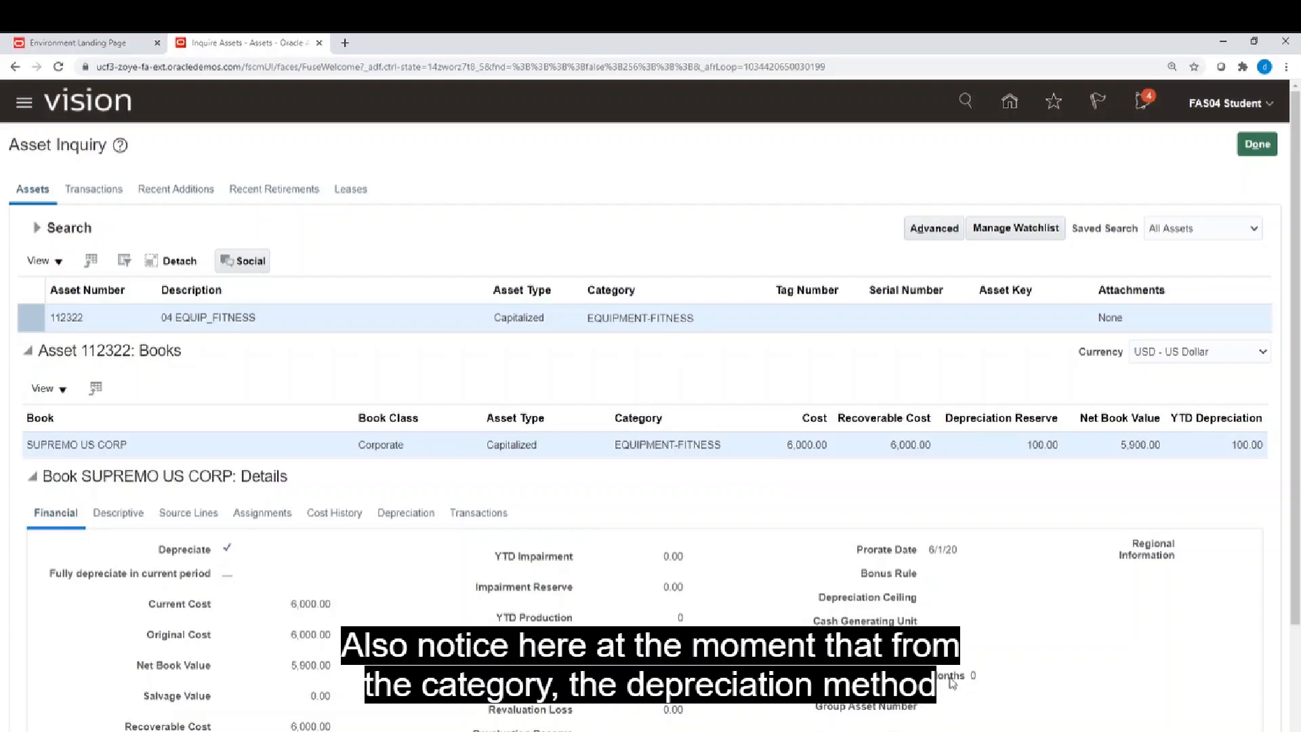
# - Review the asset's financial details, including its depreciation method and life, and close the asset inquiry
pyautogui.scroll(-2, 952, 684)
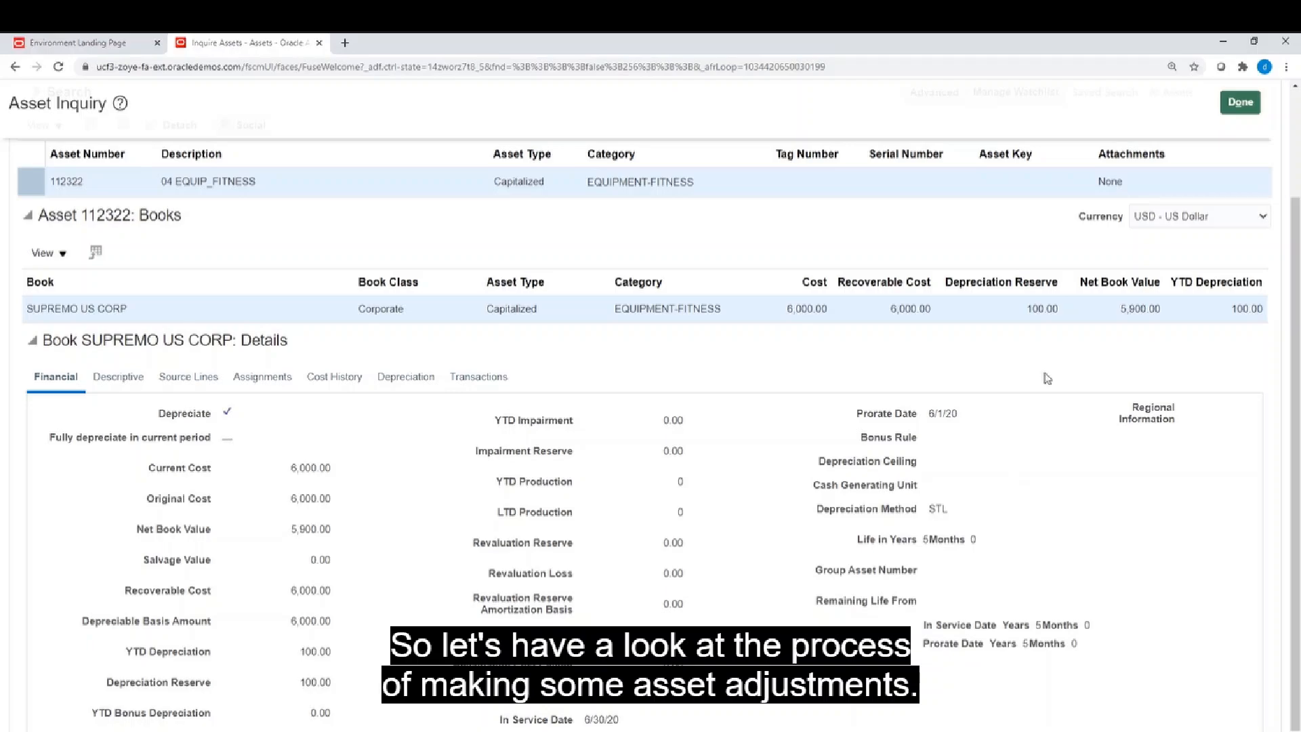
pyautogui.scroll(3, 1060, 380)
pyautogui.click(1257, 145)
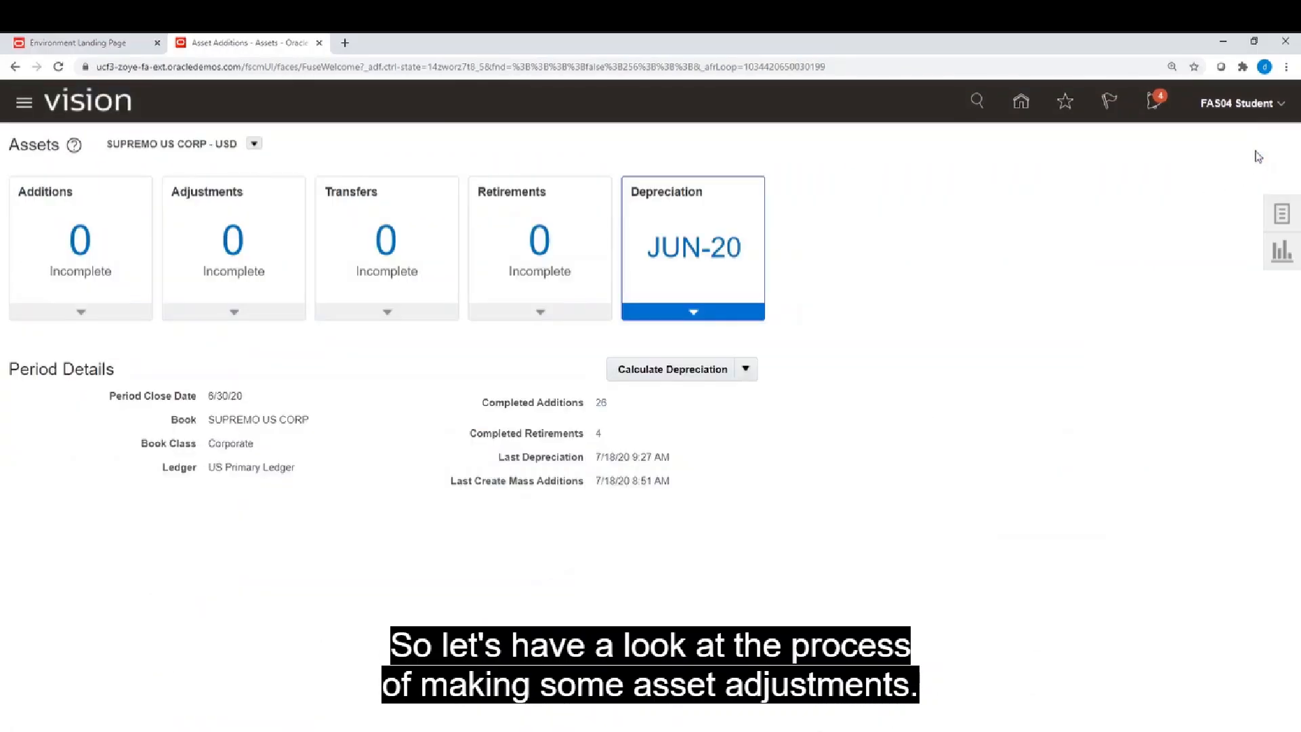
# - Open the Adjust Assets task and search the SUPREMO US CORP book for asset number 112322
pyautogui.click(1285, 218)
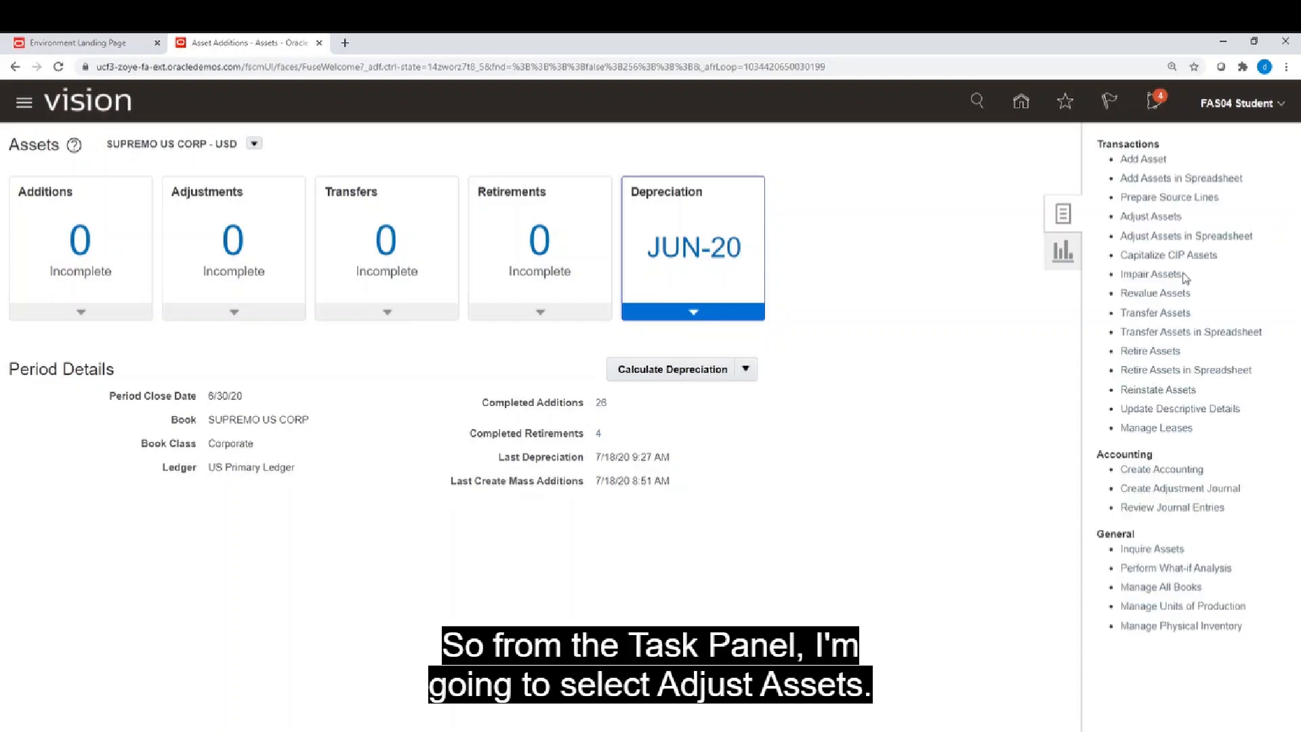
pyautogui.click(1168, 219)
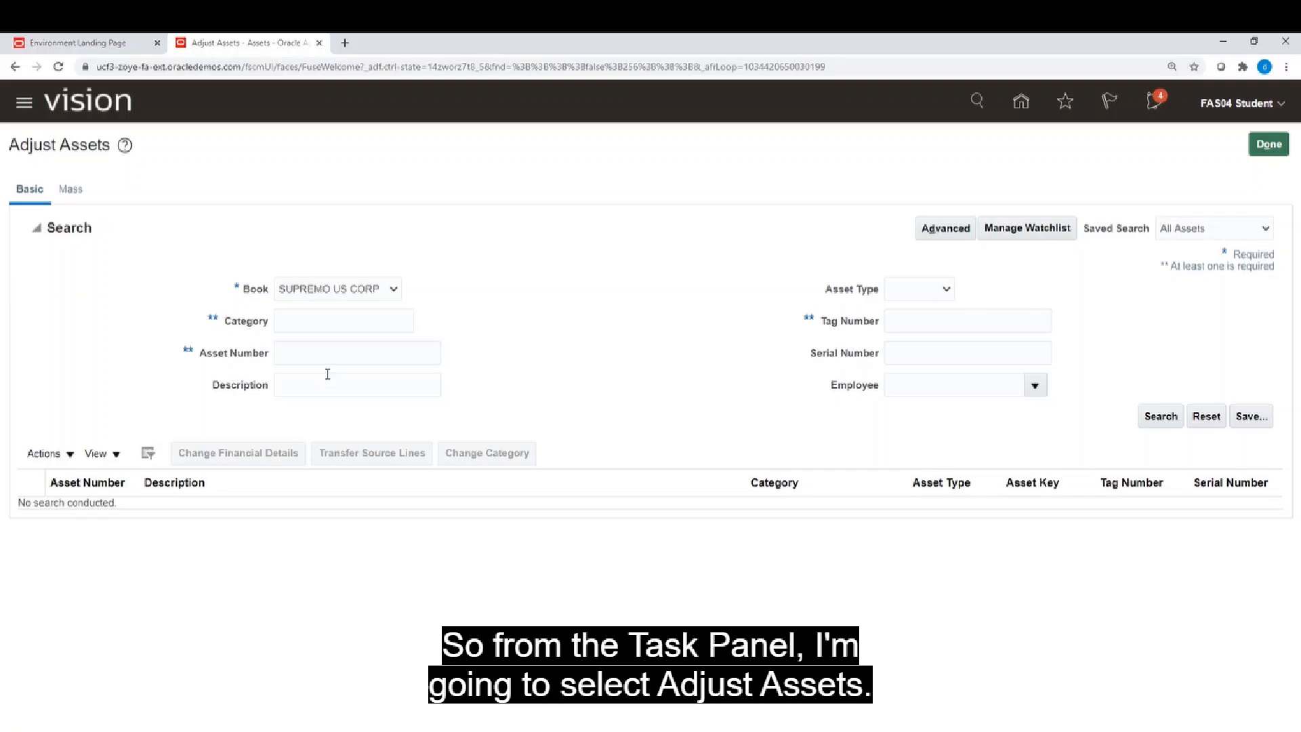
pyautogui.click(322, 354)
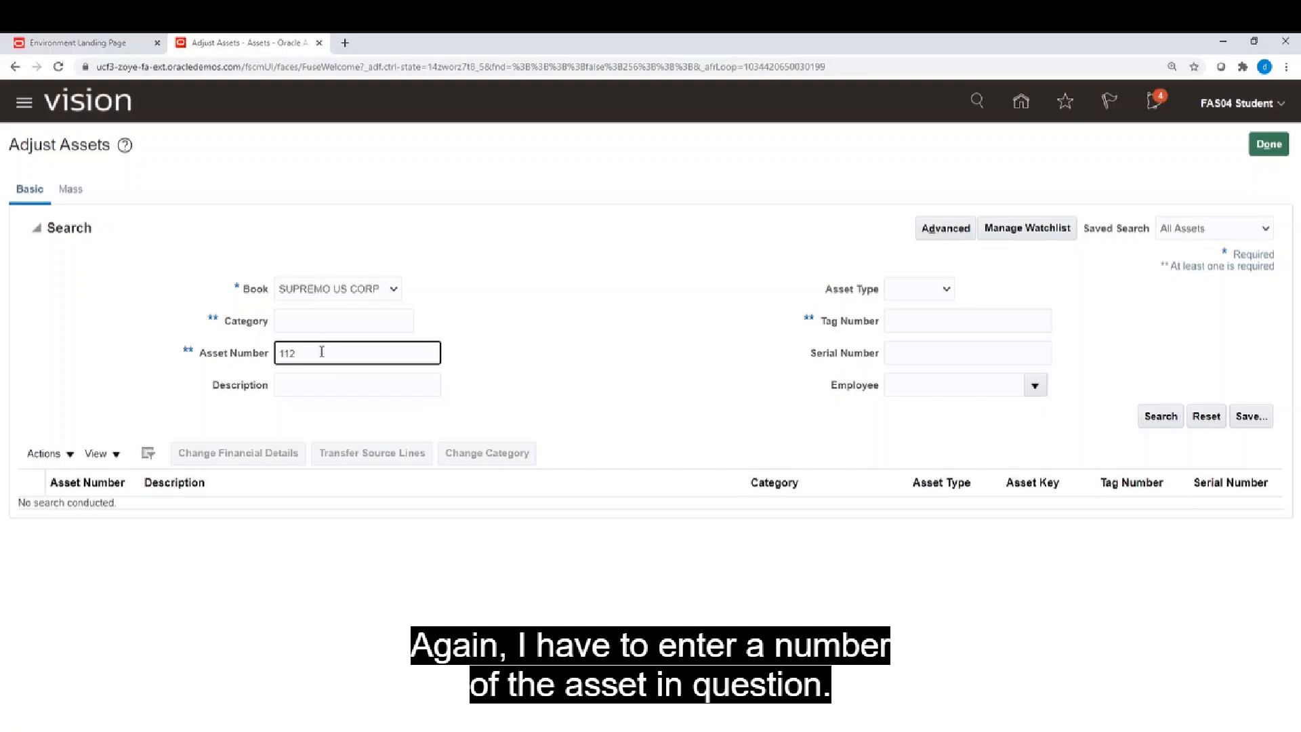
pyautogui.write('112322')
pyautogui.click(1161, 417)
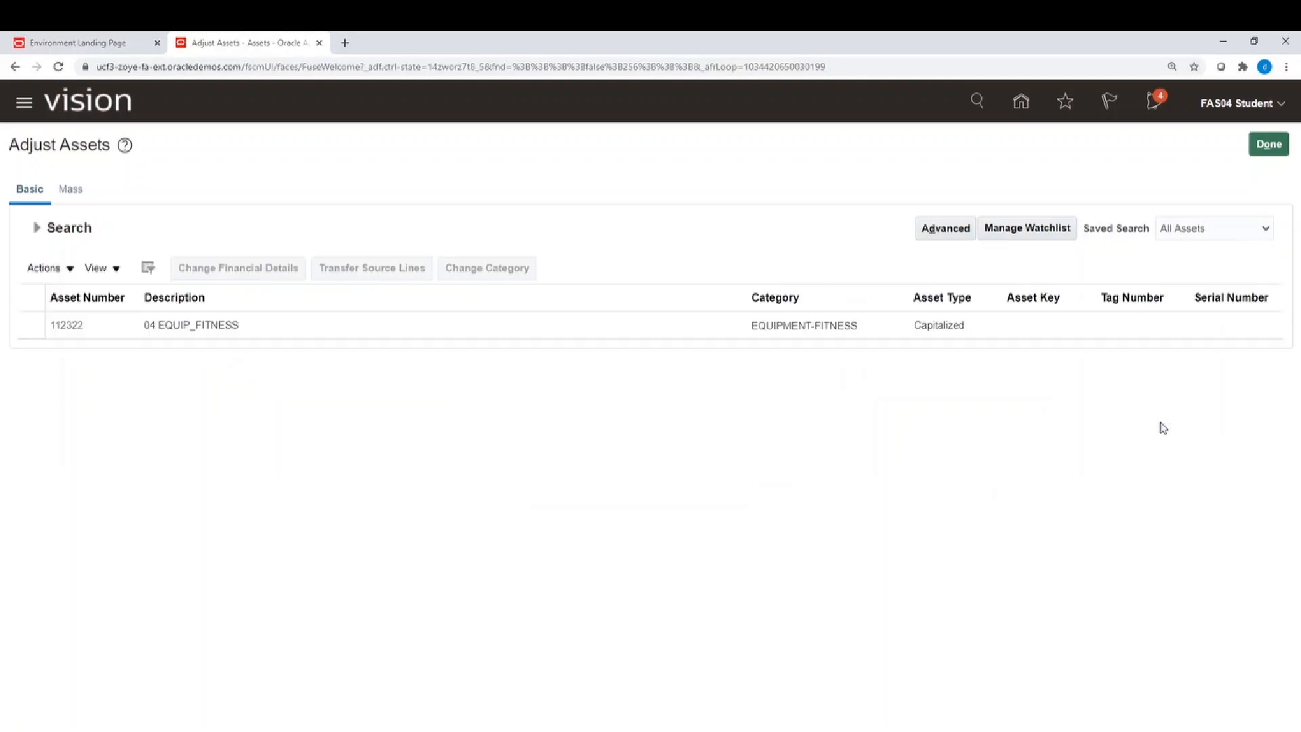
# - Start a category change for asset 112322 and enter the comment "demo"
pyautogui.click(277, 333)
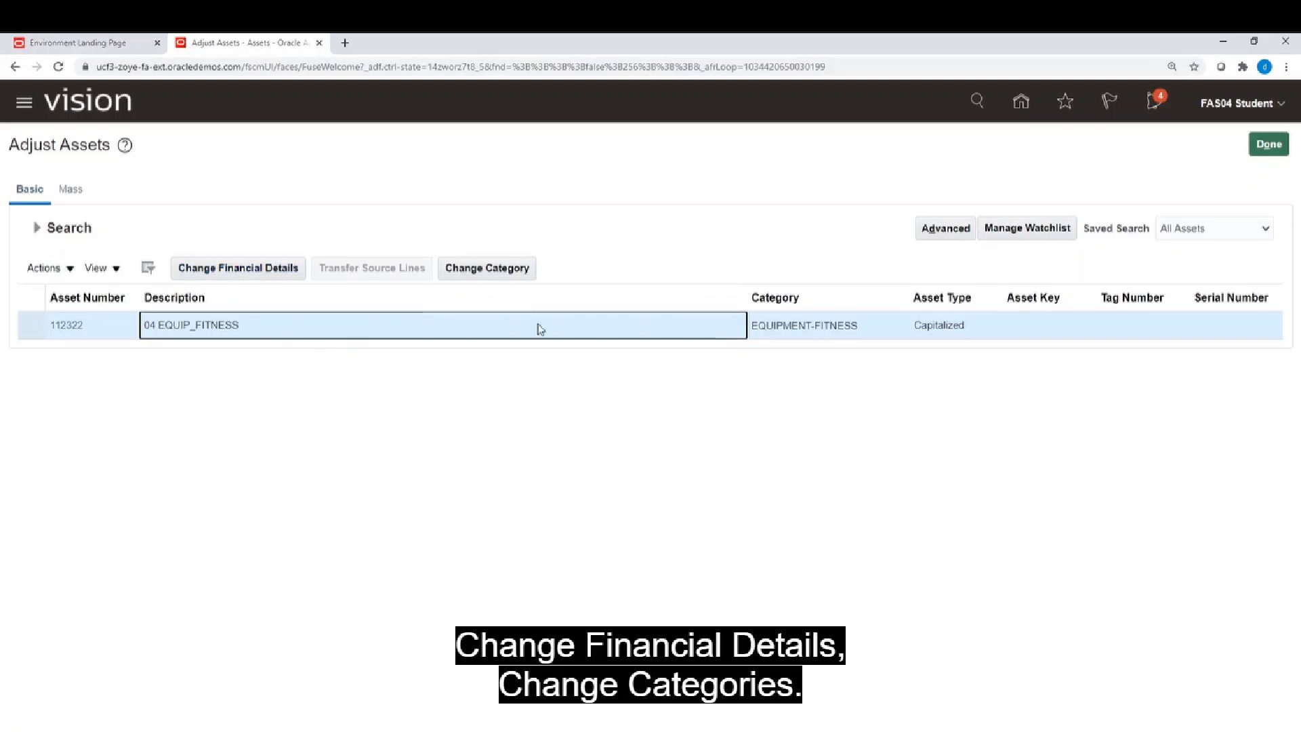
pyautogui.click(507, 274)
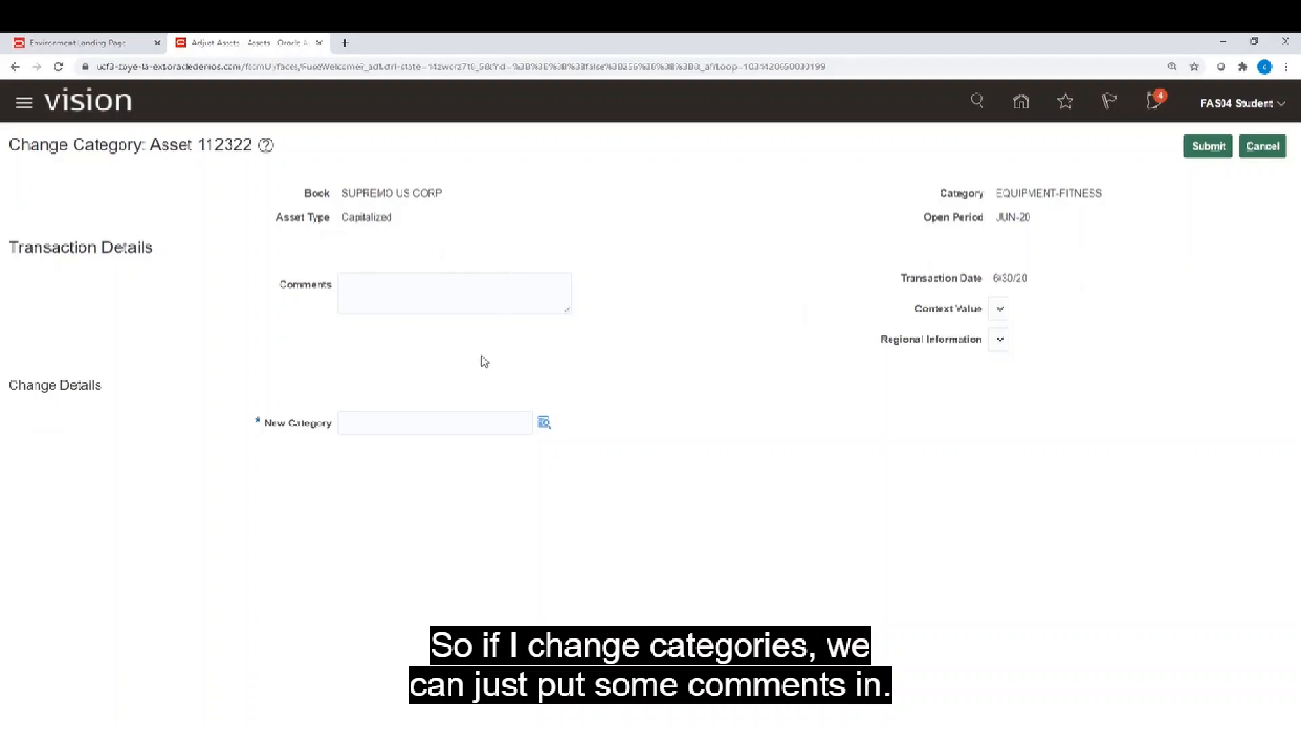
pyautogui.click(414, 296)
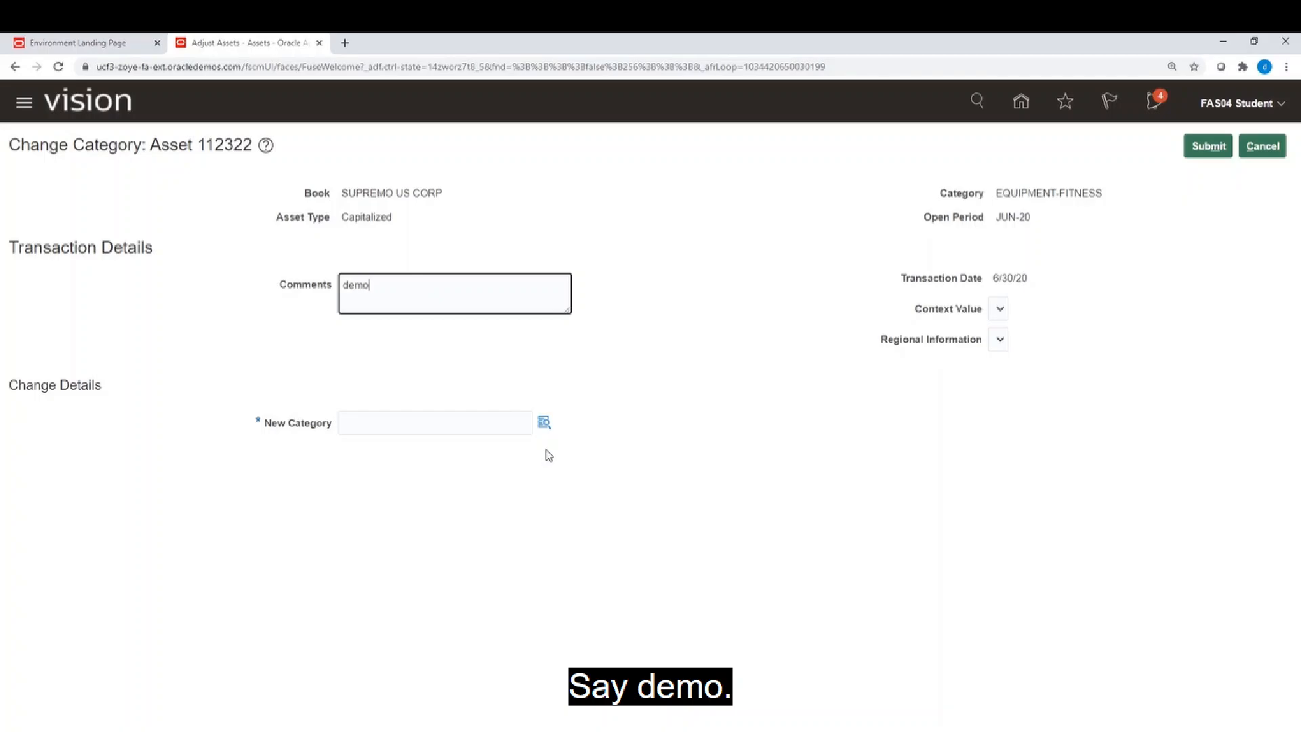
# - Set the new category to EQUIPMENT-OFFICE, submit the category change and close Adjust Assets
pyautogui.click(543, 422)
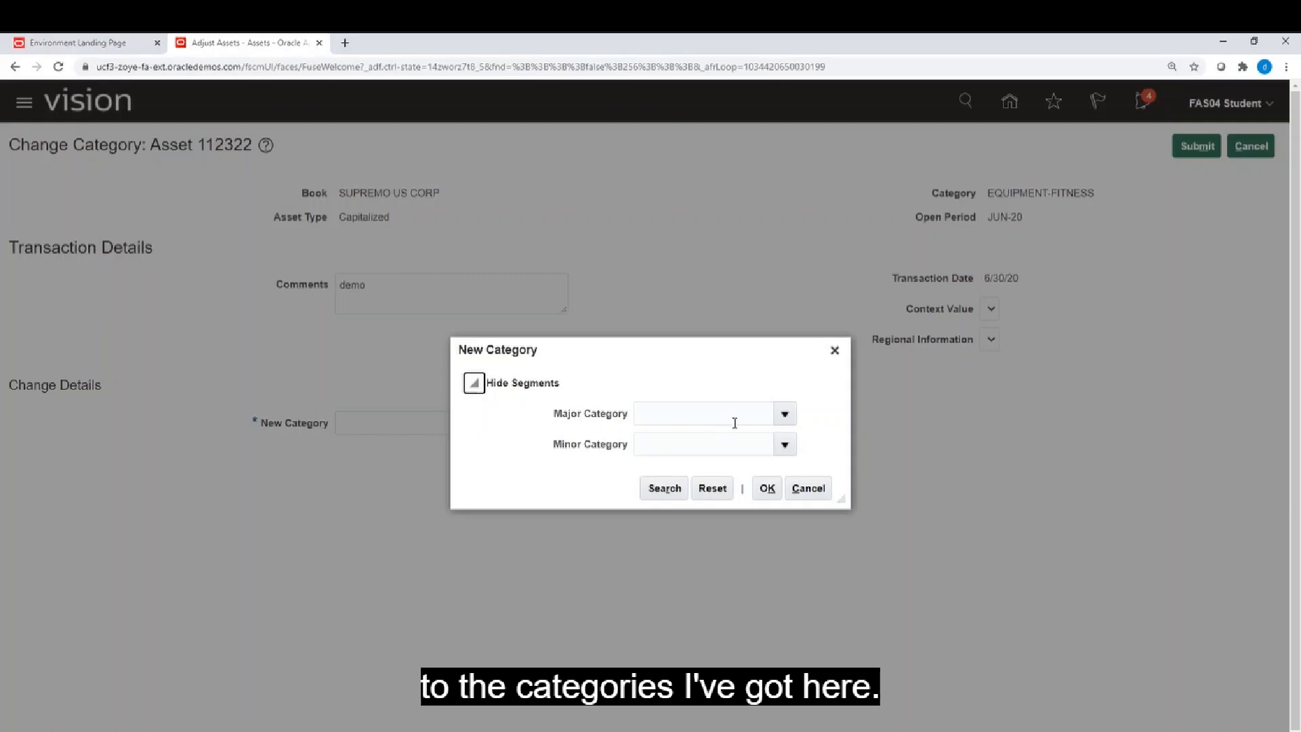
pyautogui.click(786, 416)
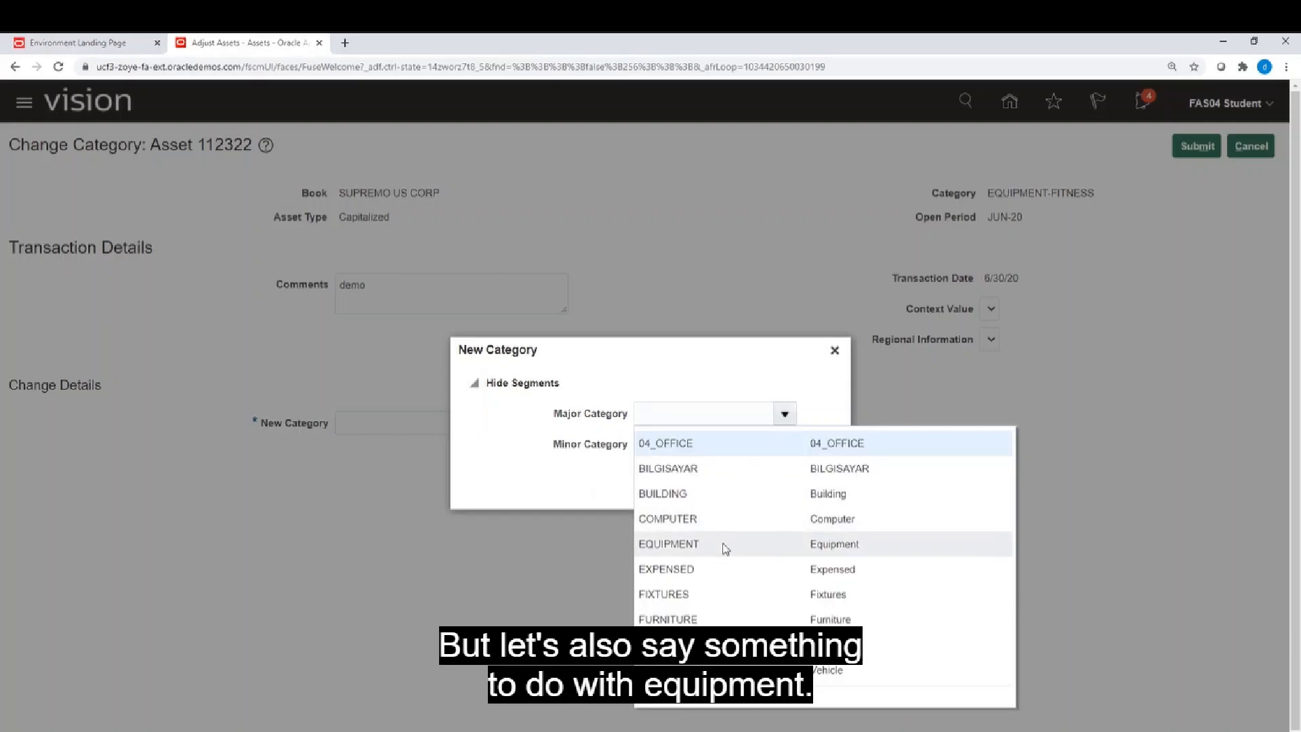
pyautogui.click(726, 546)
pyautogui.click(659, 488)
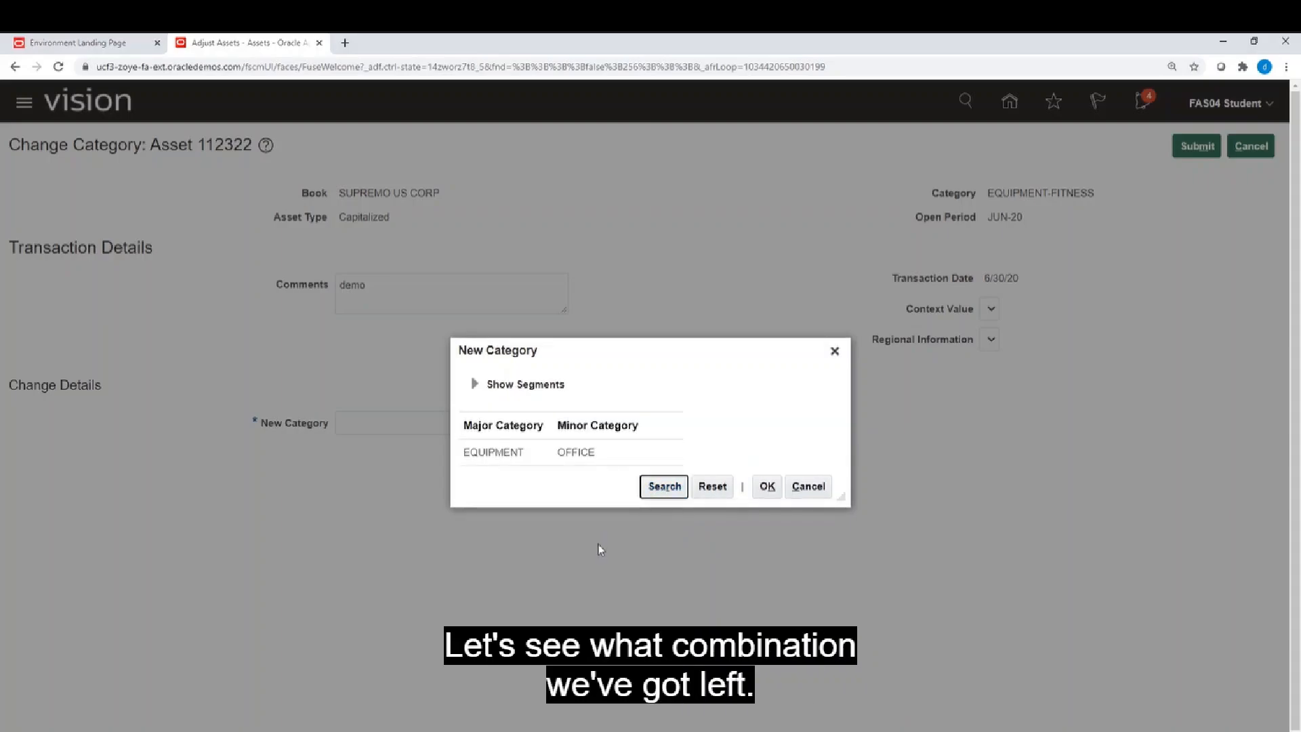
pyautogui.click(512, 452)
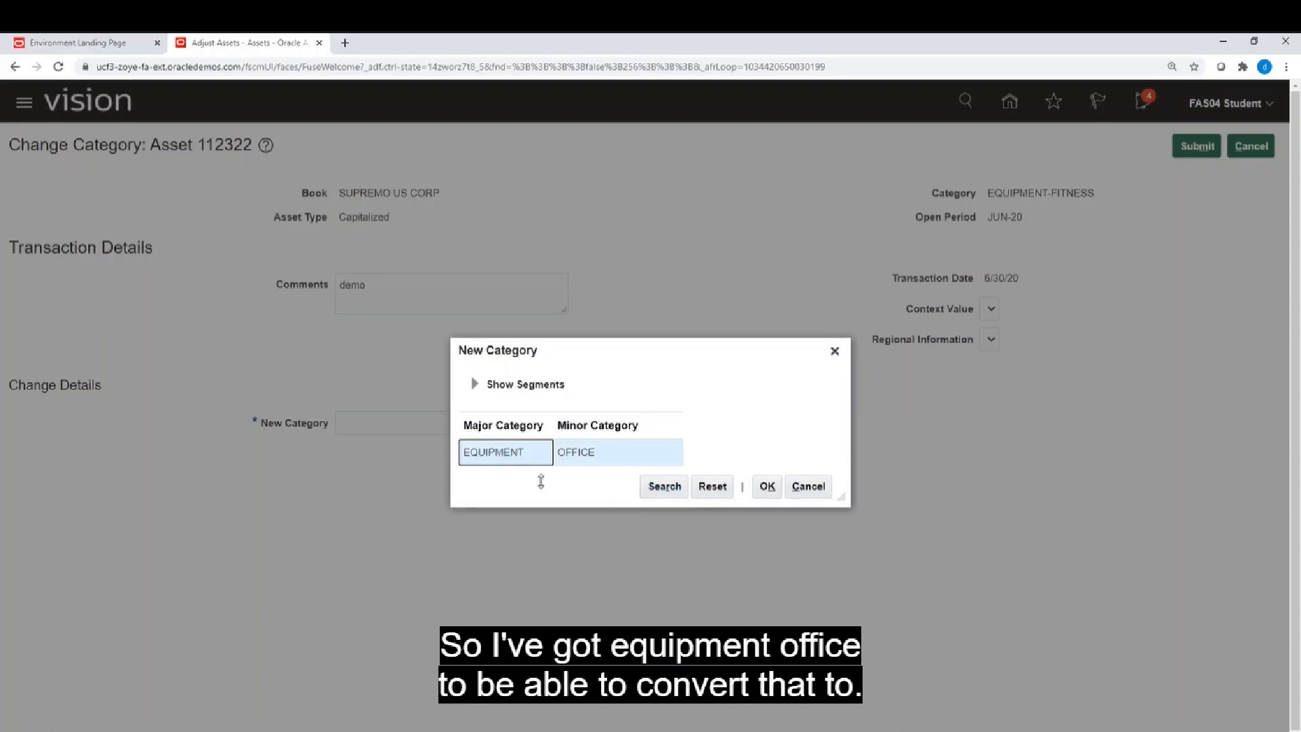
pyautogui.click(768, 488)
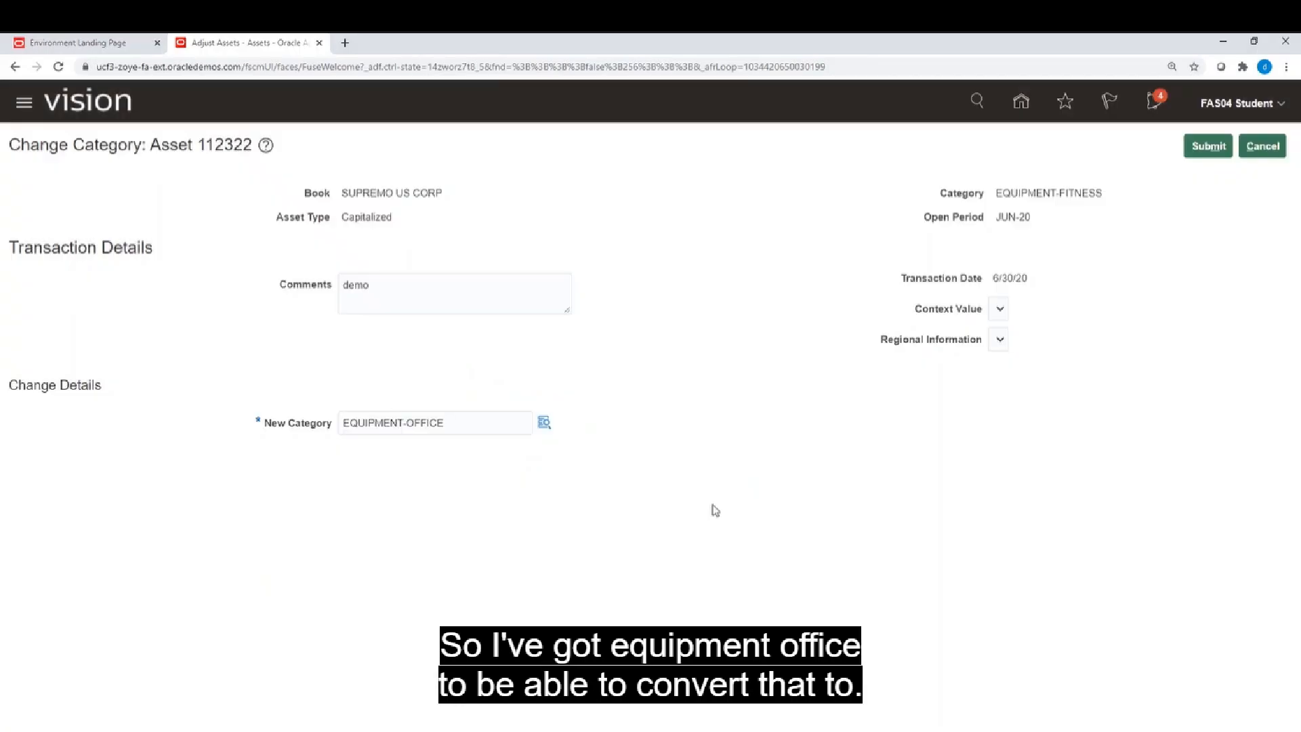
pyautogui.click(1214, 150)
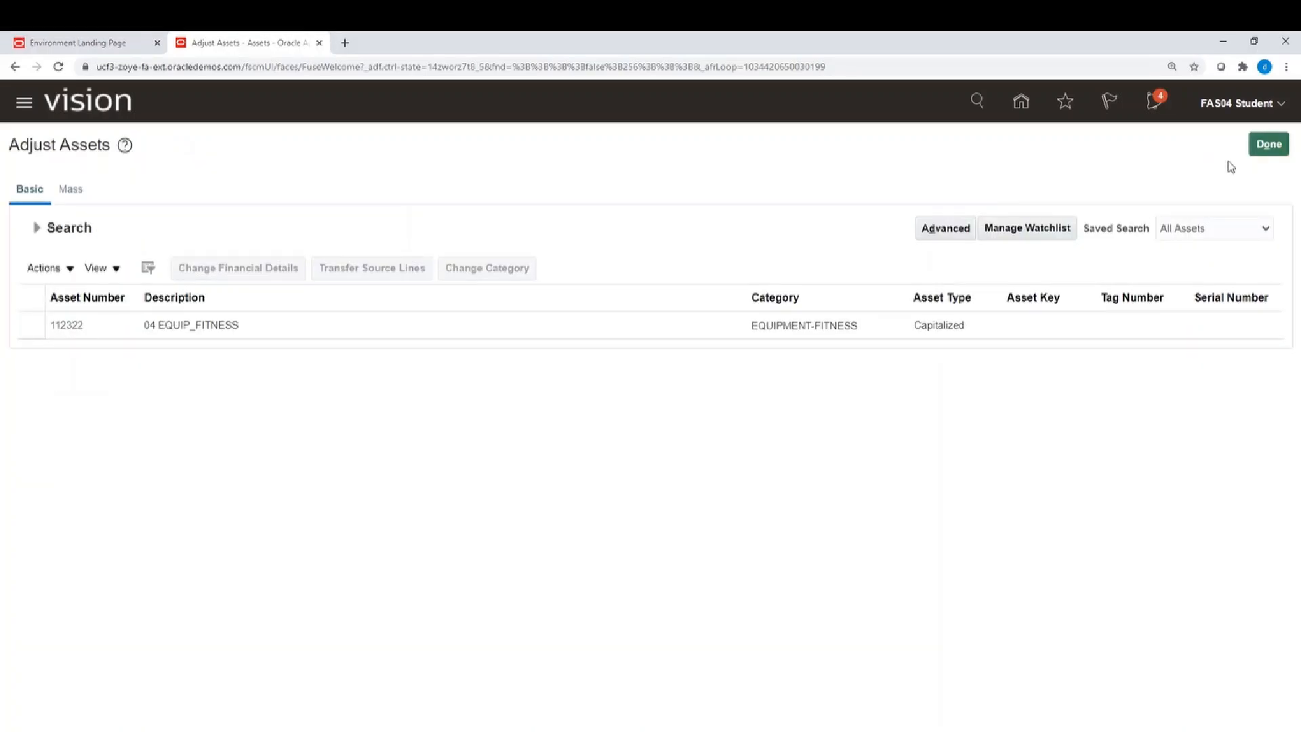
pyautogui.click(1268, 144)
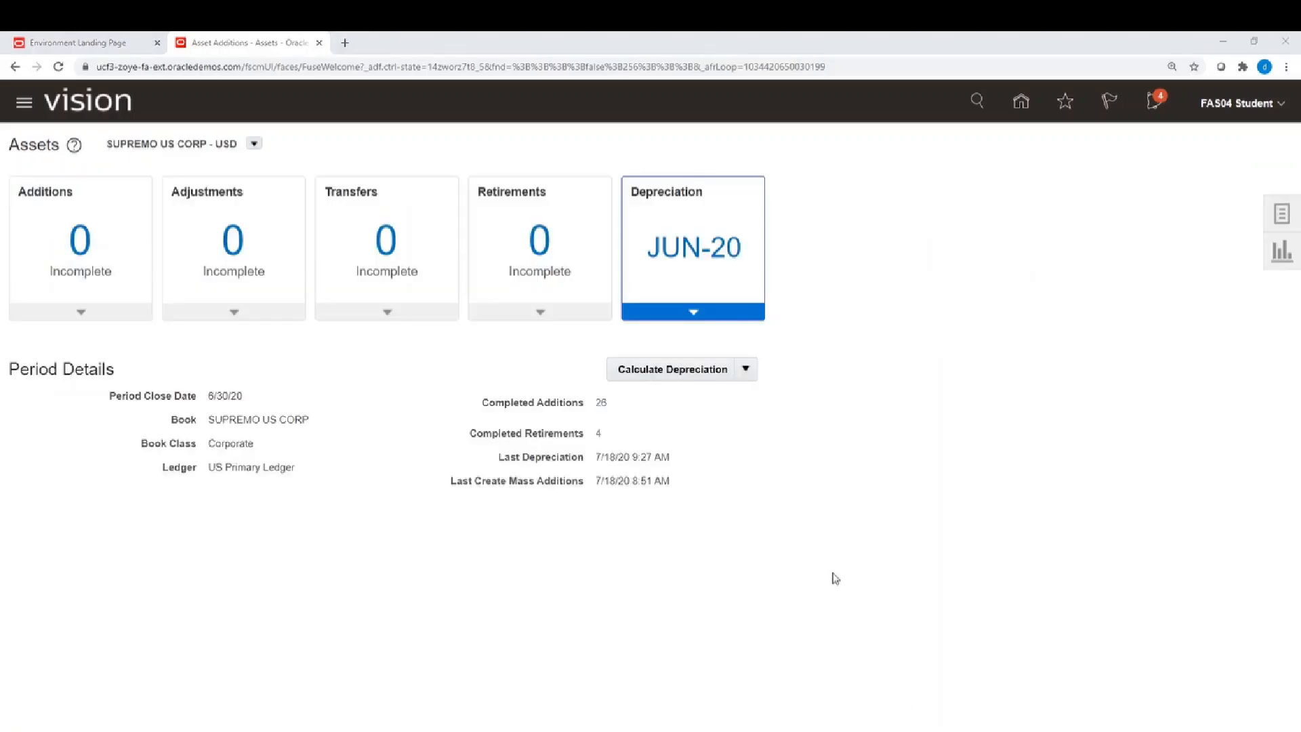
# - Open the Inquire Assets task and look up asset number 112322 in the SUPREMO US CORP book
pyautogui.click(1275, 216)
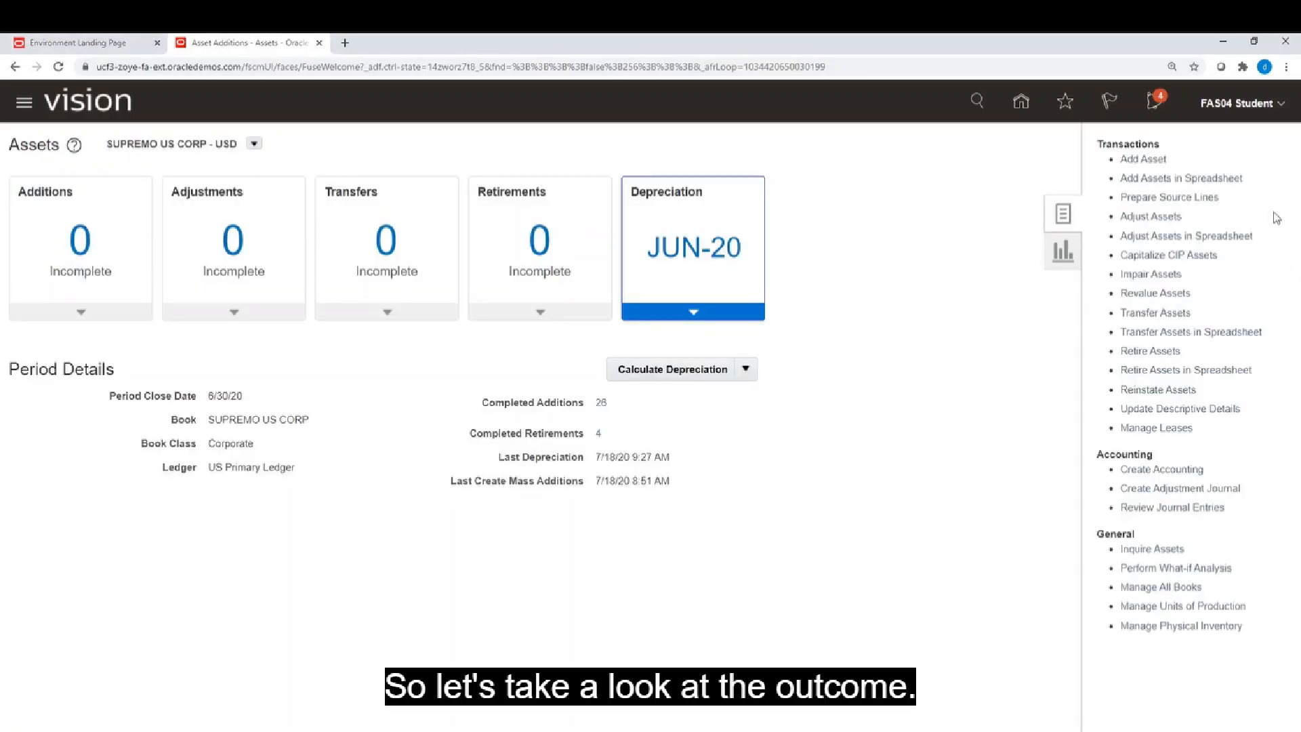
pyautogui.click(1144, 549)
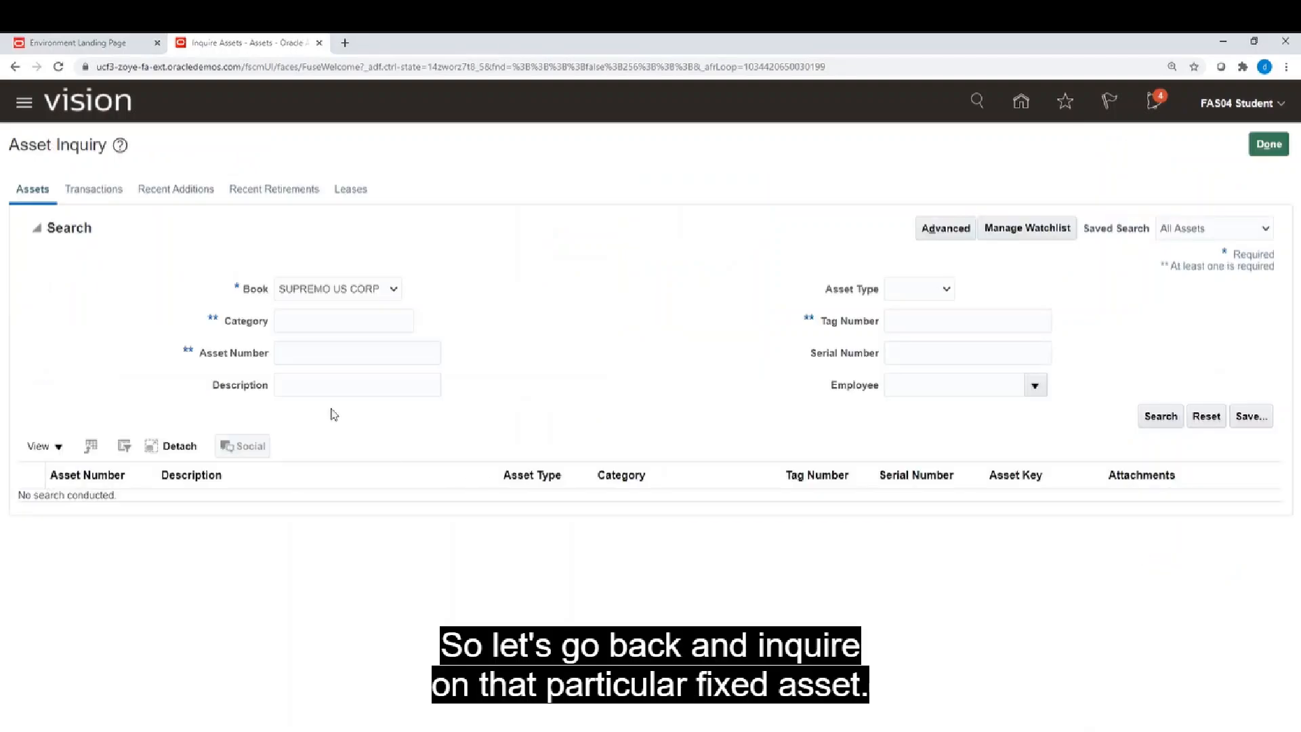
pyautogui.click(318, 349)
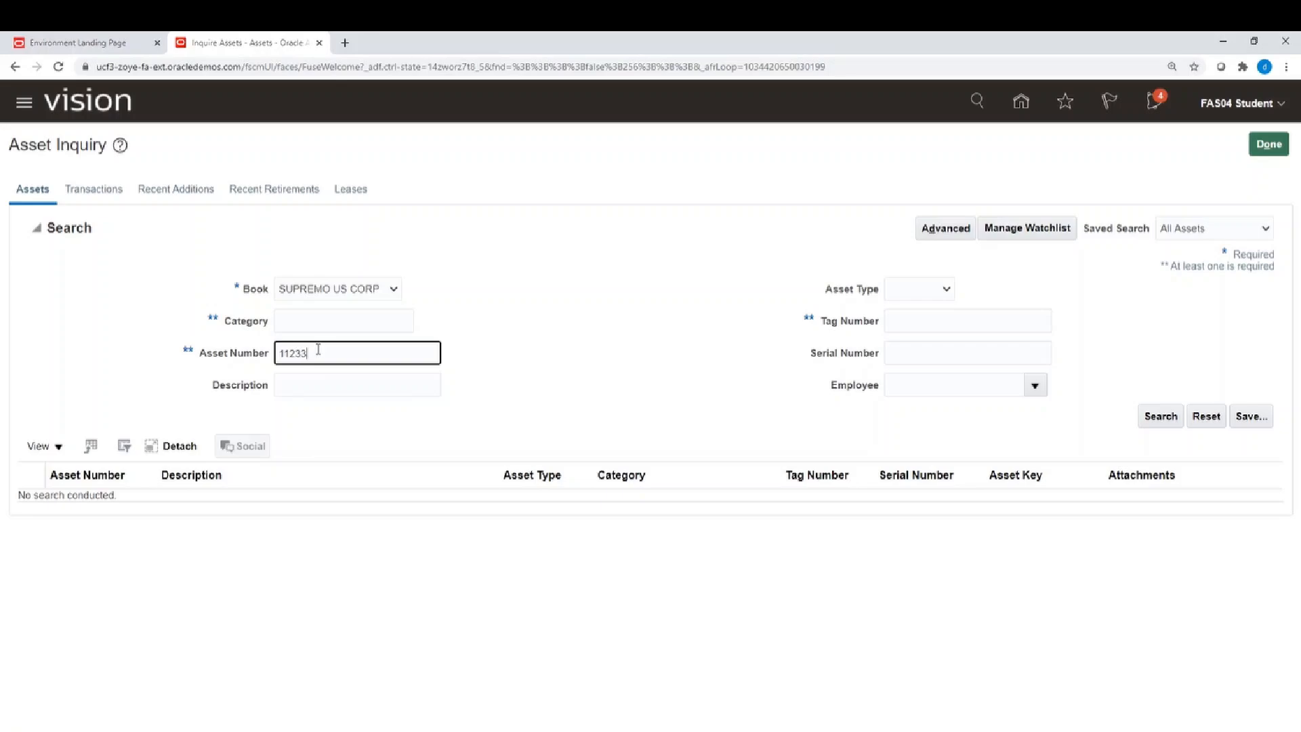
pyautogui.write('112322')
pyautogui.click(1159, 418)
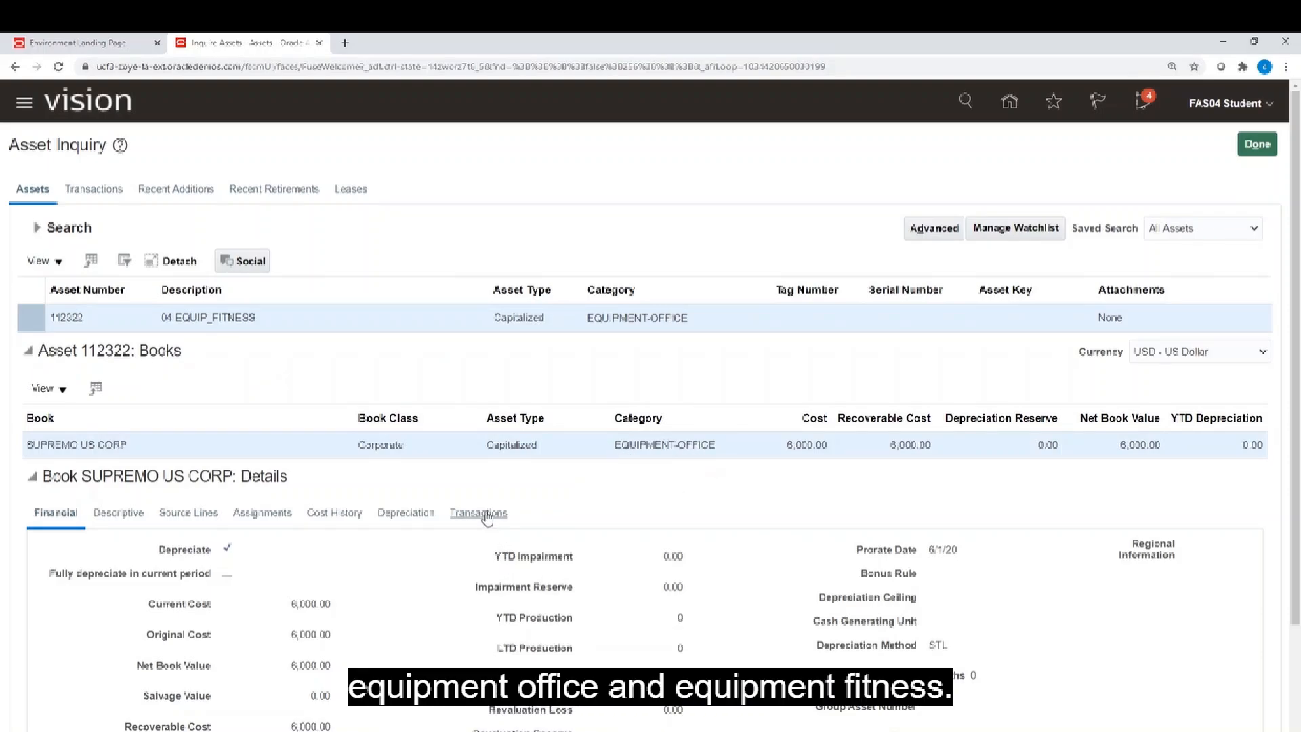
# - Open the asset's transaction history and examine the accounting lines and account segments of the reclassification transaction
pyautogui.click(486, 514)
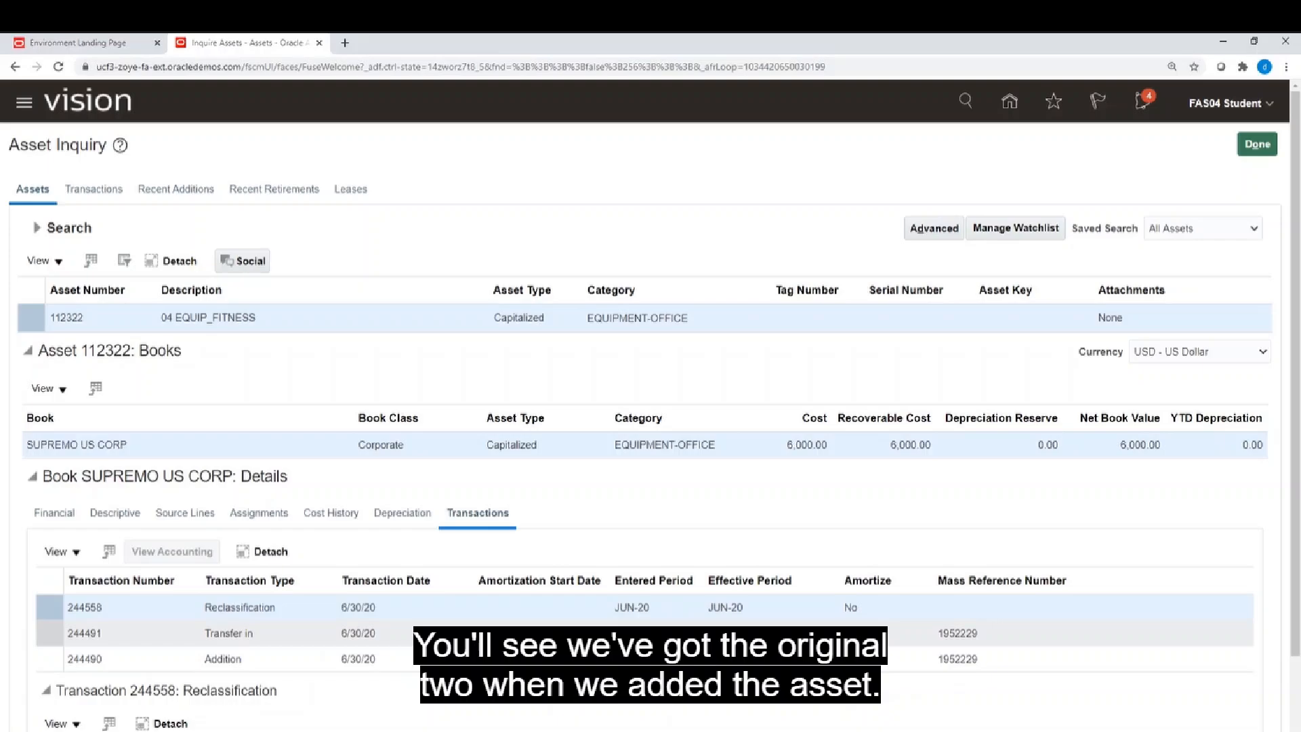
pyautogui.click(433, 614)
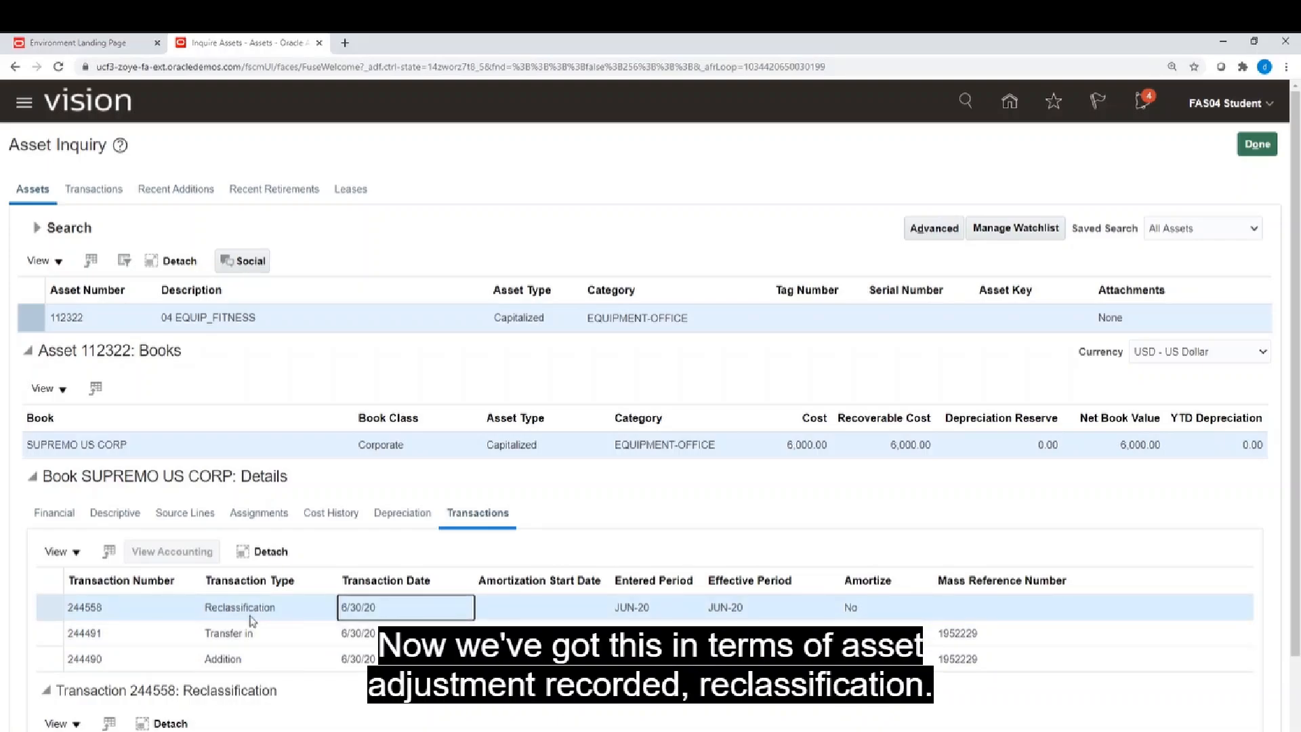
pyautogui.click(298, 628)
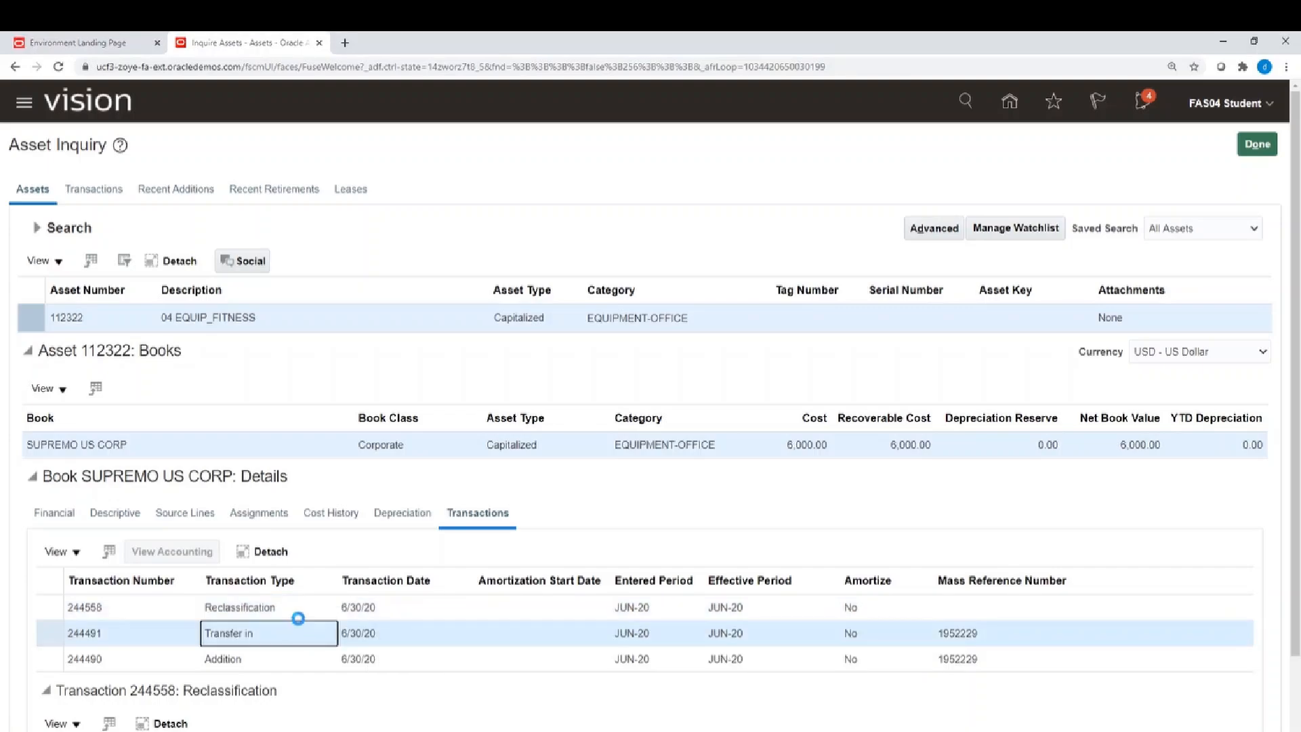
pyautogui.click(297, 608)
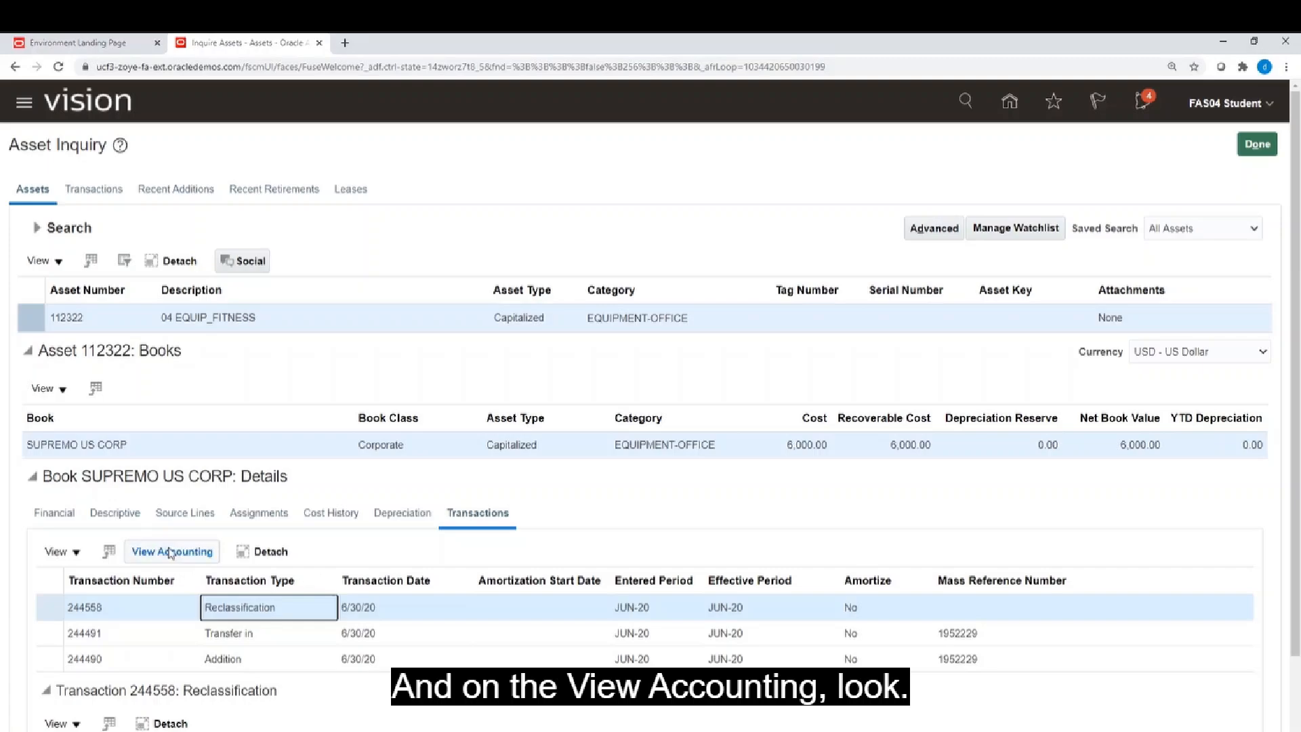
pyautogui.click(171, 552)
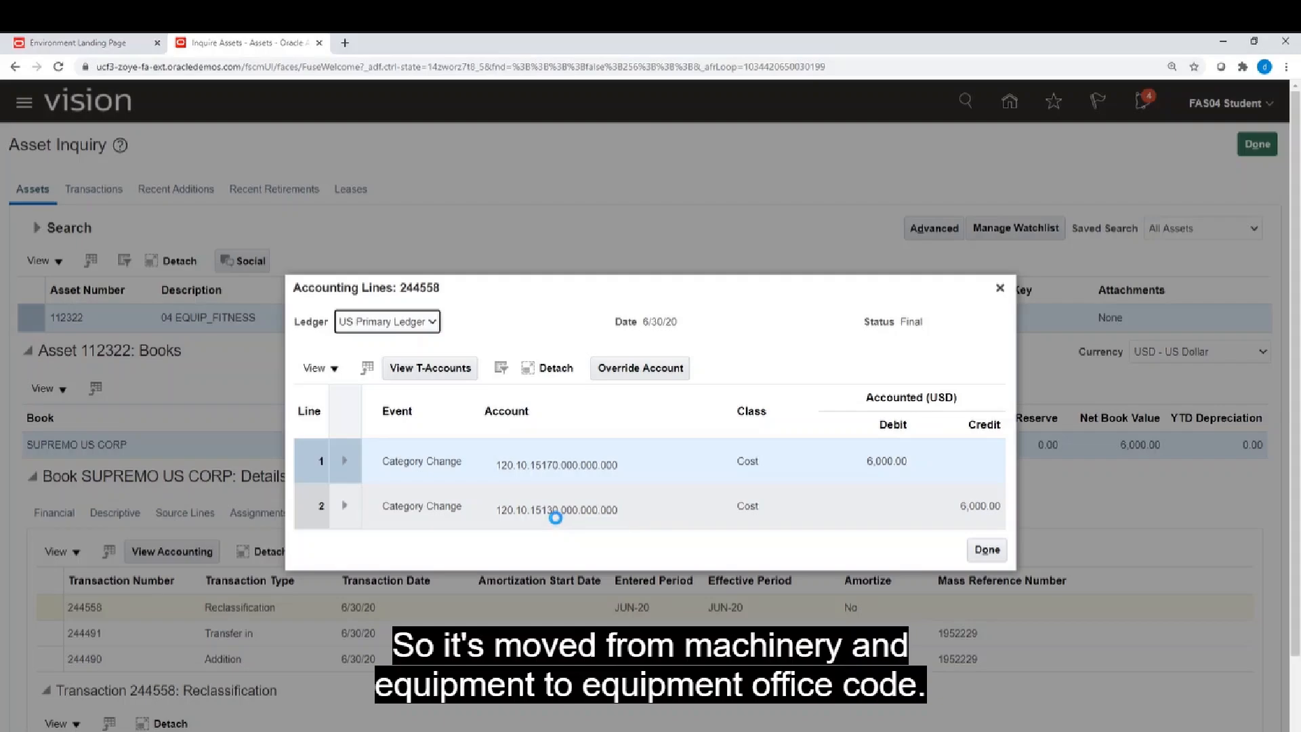
pyautogui.moveTo(559, 523)
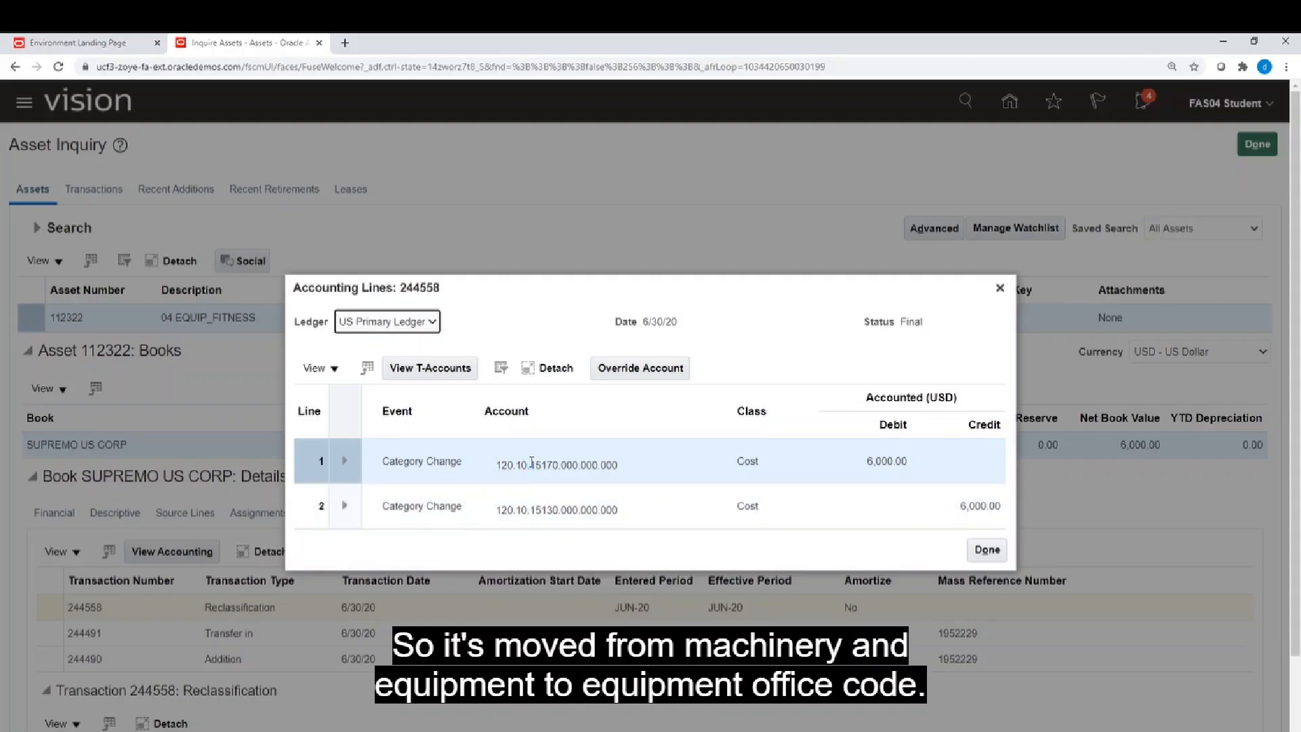
pyautogui.moveTo(532, 461)
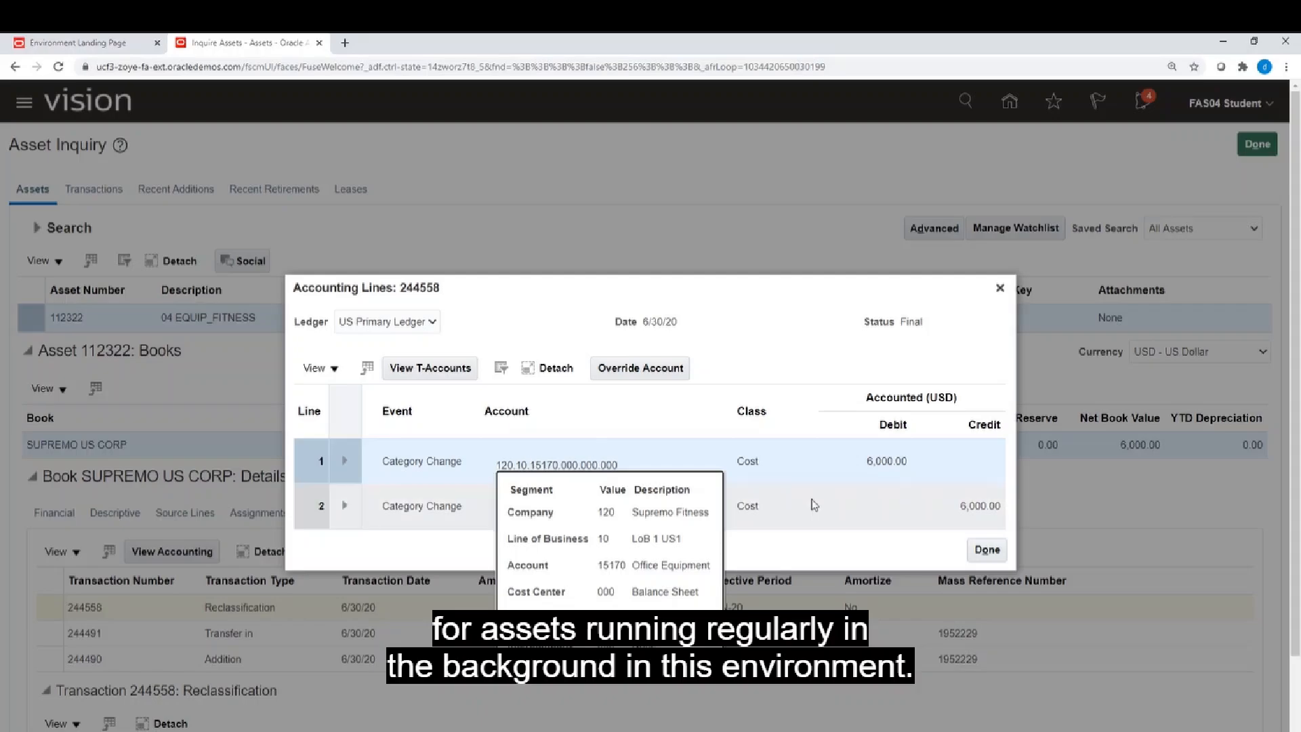
pyautogui.click(892, 516)
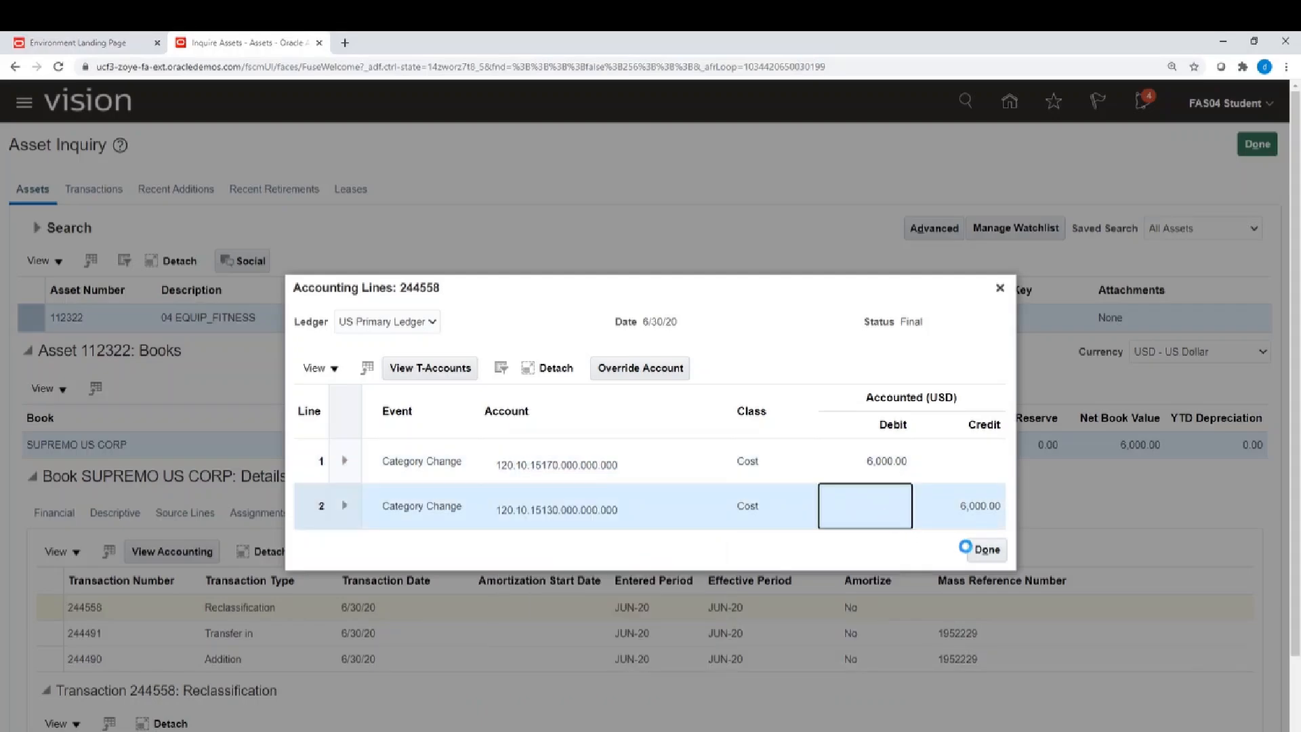
pyautogui.click(989, 553)
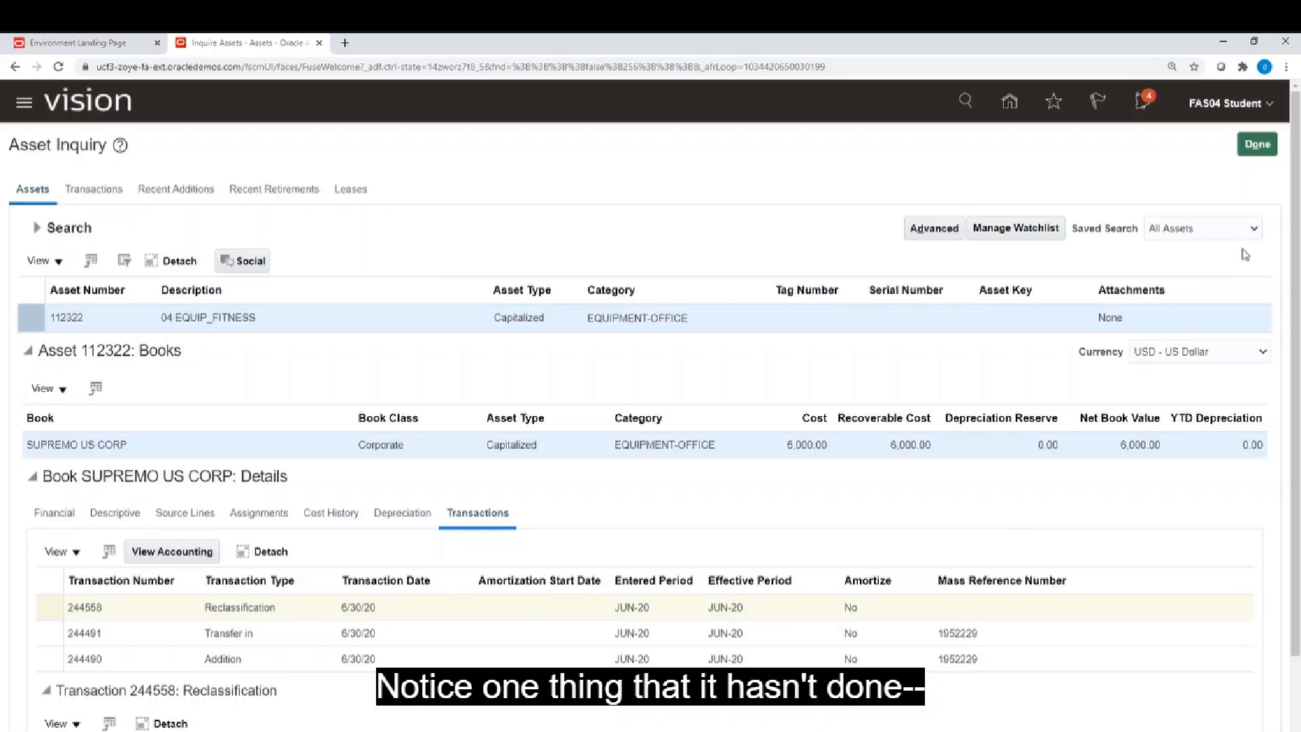
# - Check the depreciation method and life in the asset's financial details after the category change, and close the inquiry
pyautogui.click(69, 518)
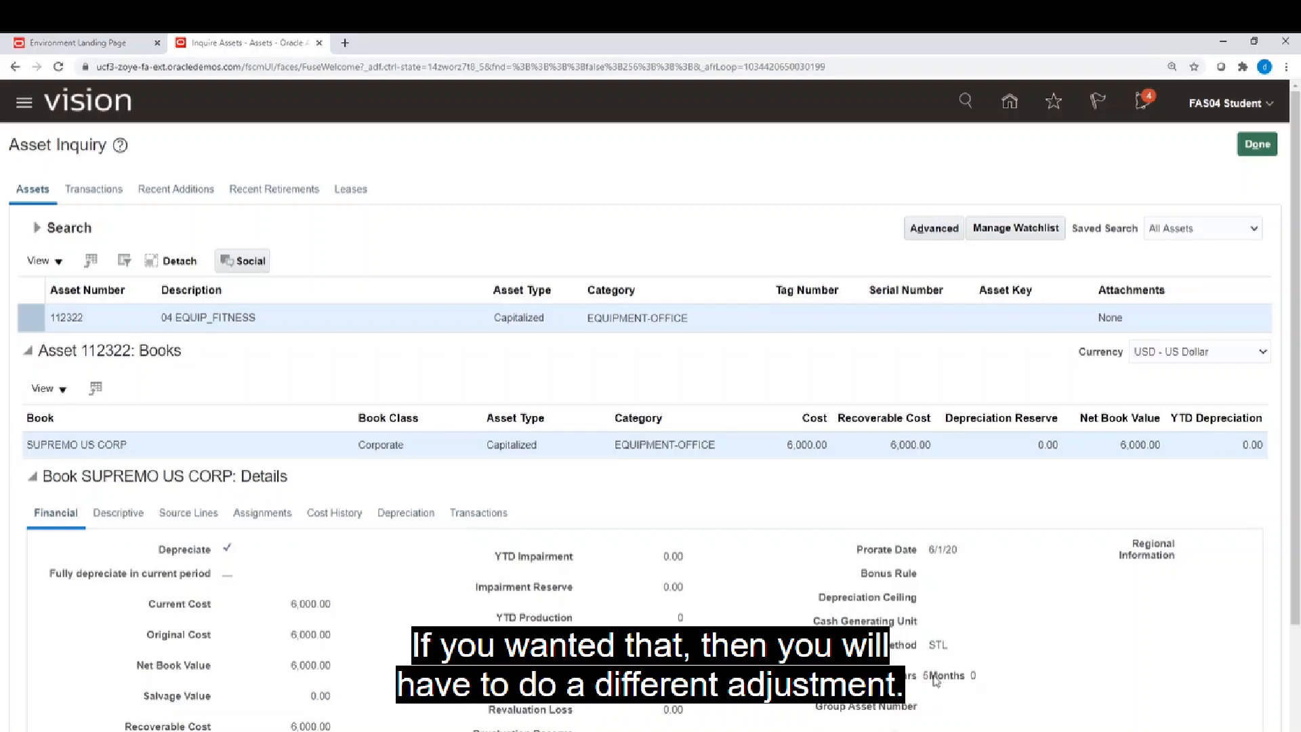
pyautogui.click(1256, 145)
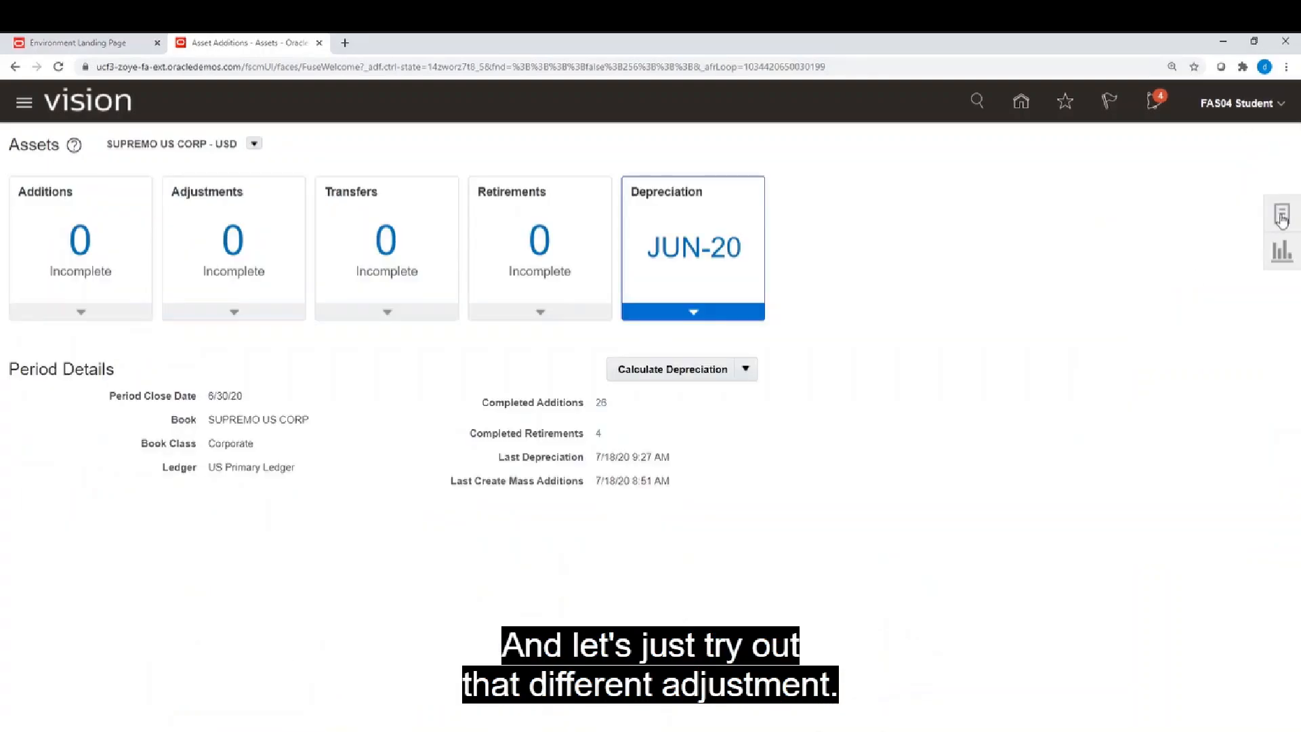
# - Look up asset number 112322 in the Adjust Assets task and open its financial details for changing
pyautogui.click(1282, 215)
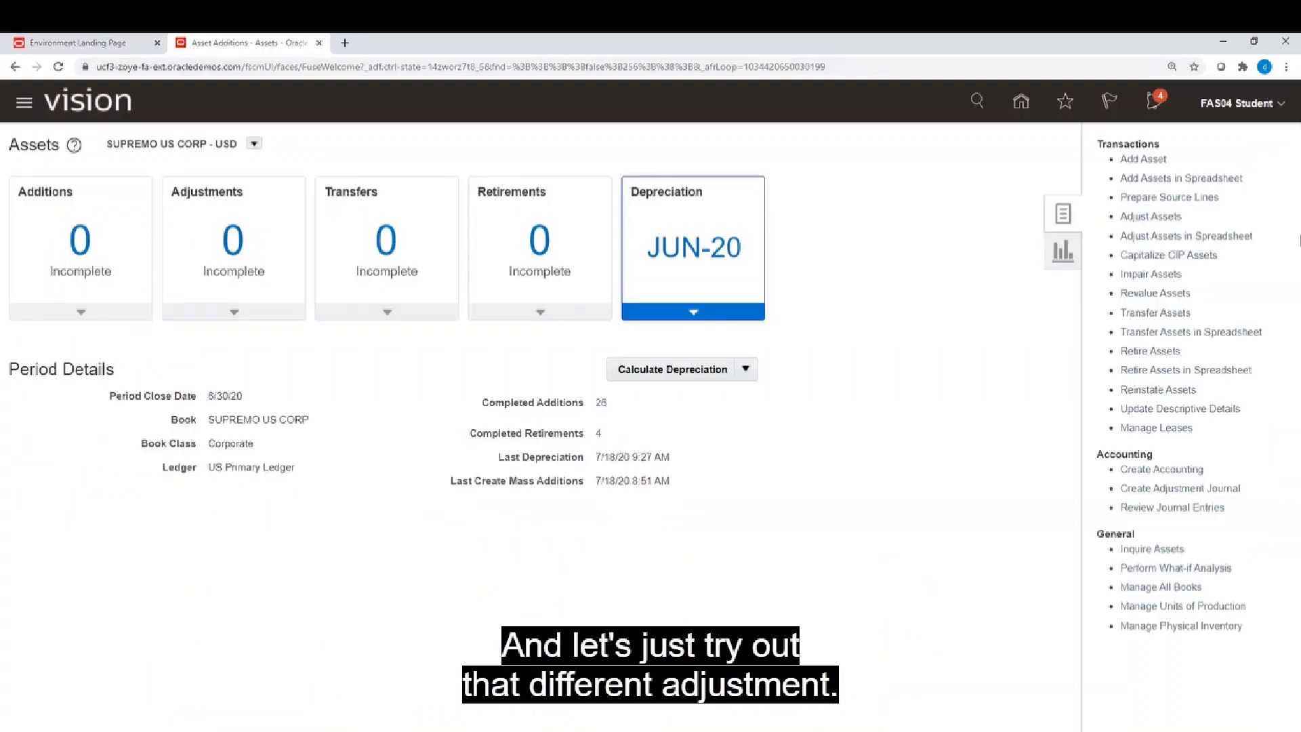
pyautogui.click(1159, 218)
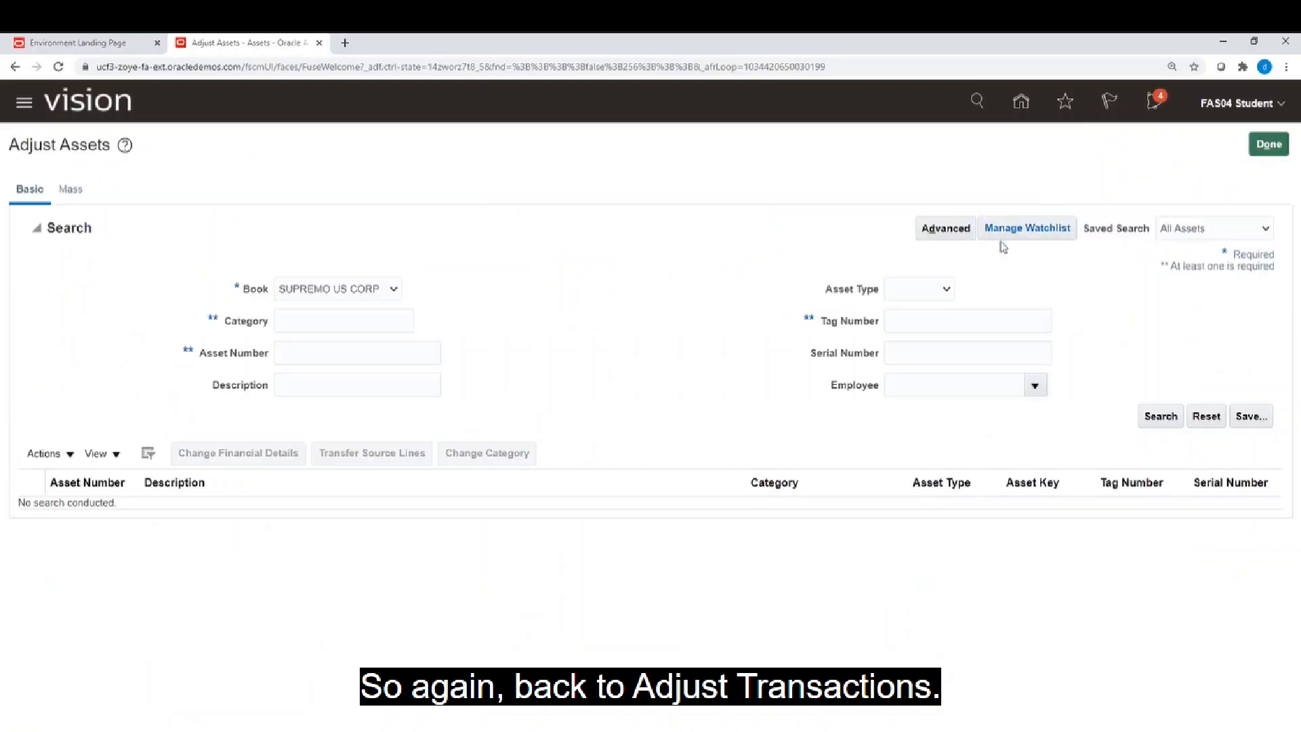
pyautogui.click(323, 351)
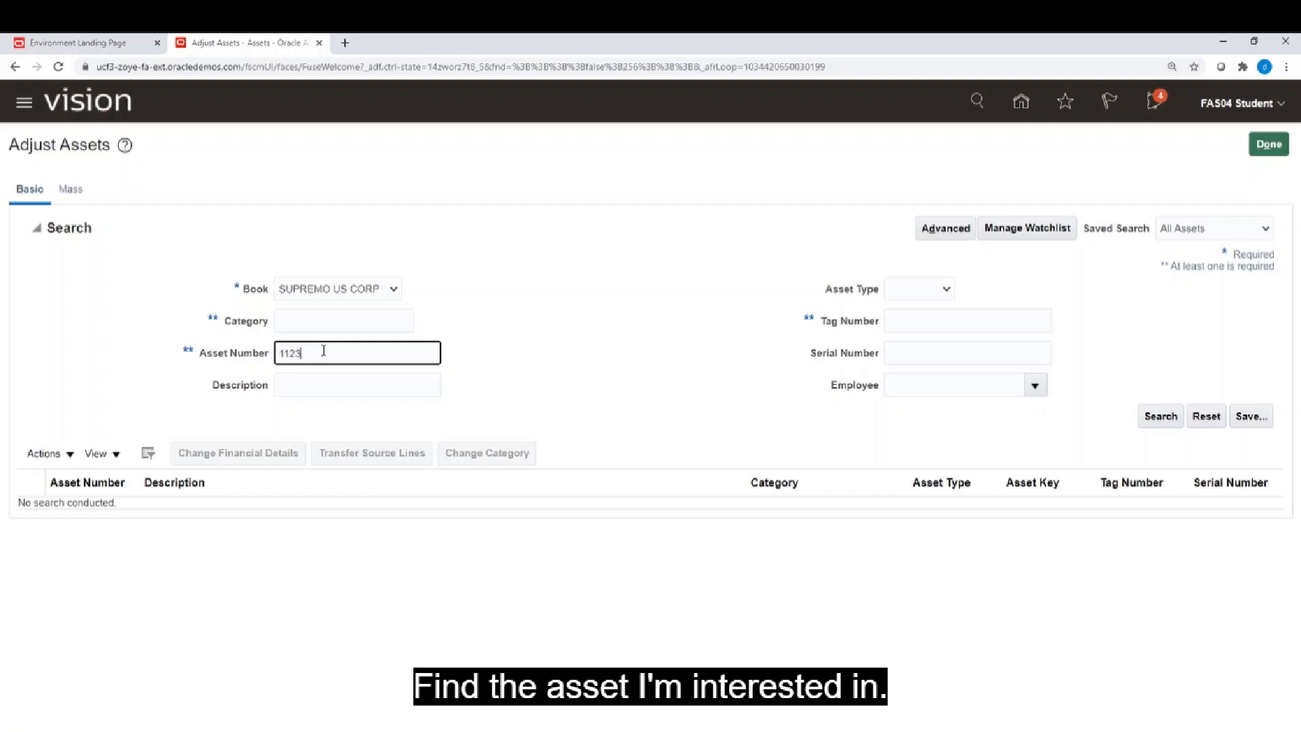
pyautogui.click(1165, 419)
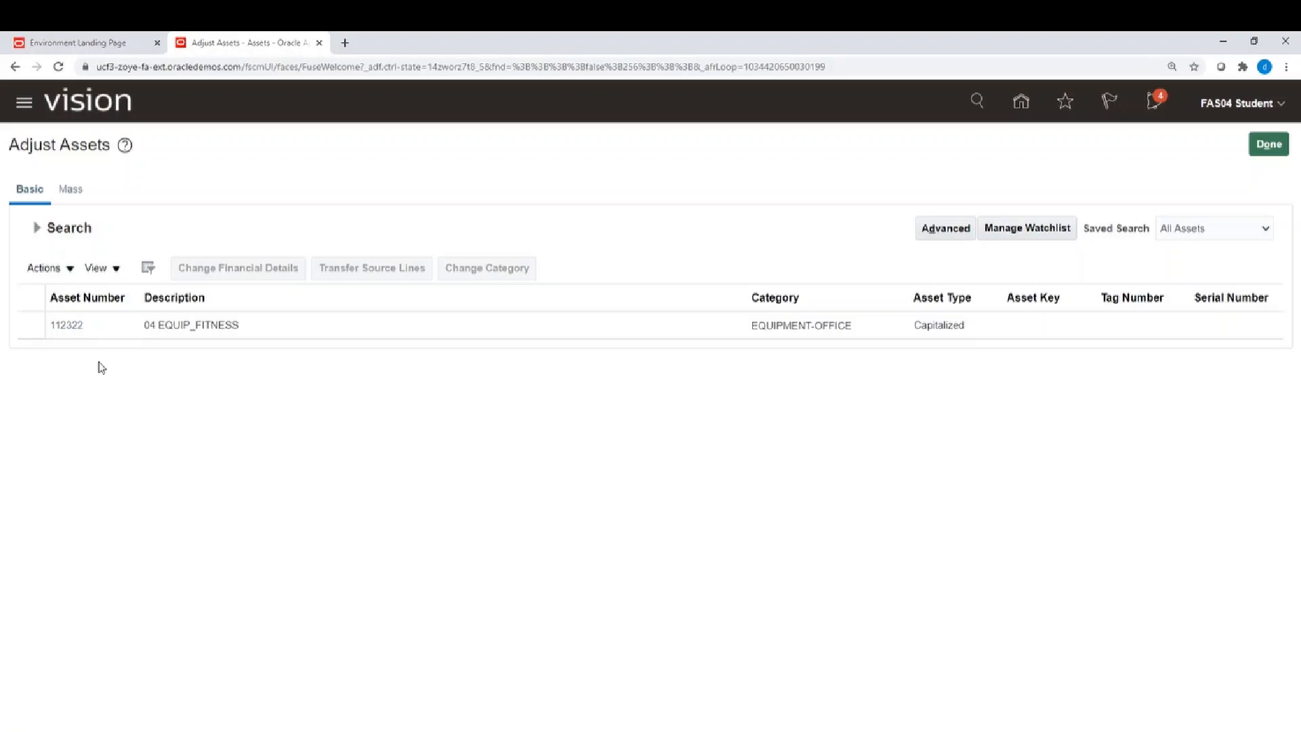
pyautogui.click(188, 328)
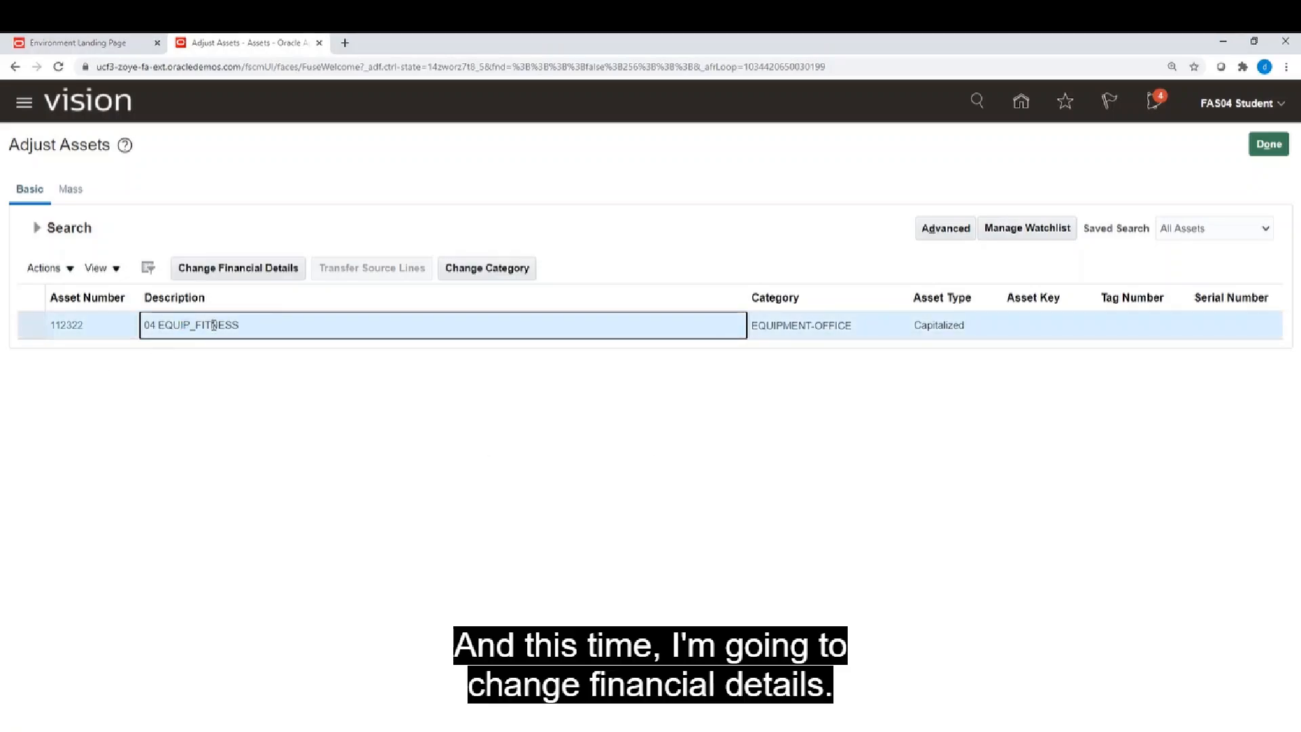
pyautogui.click(253, 274)
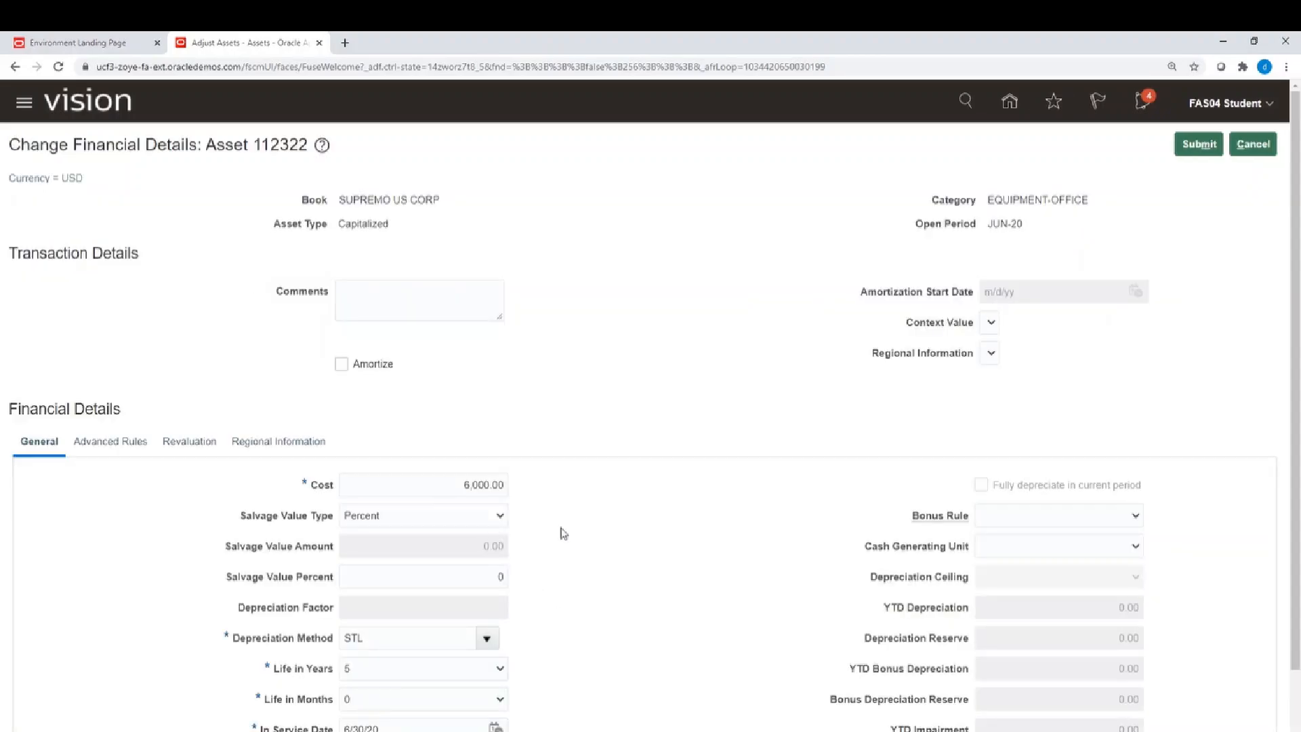
# - Enter "db demo" as the comment for the financial details change
pyautogui.scroll(-2, 594, 539)
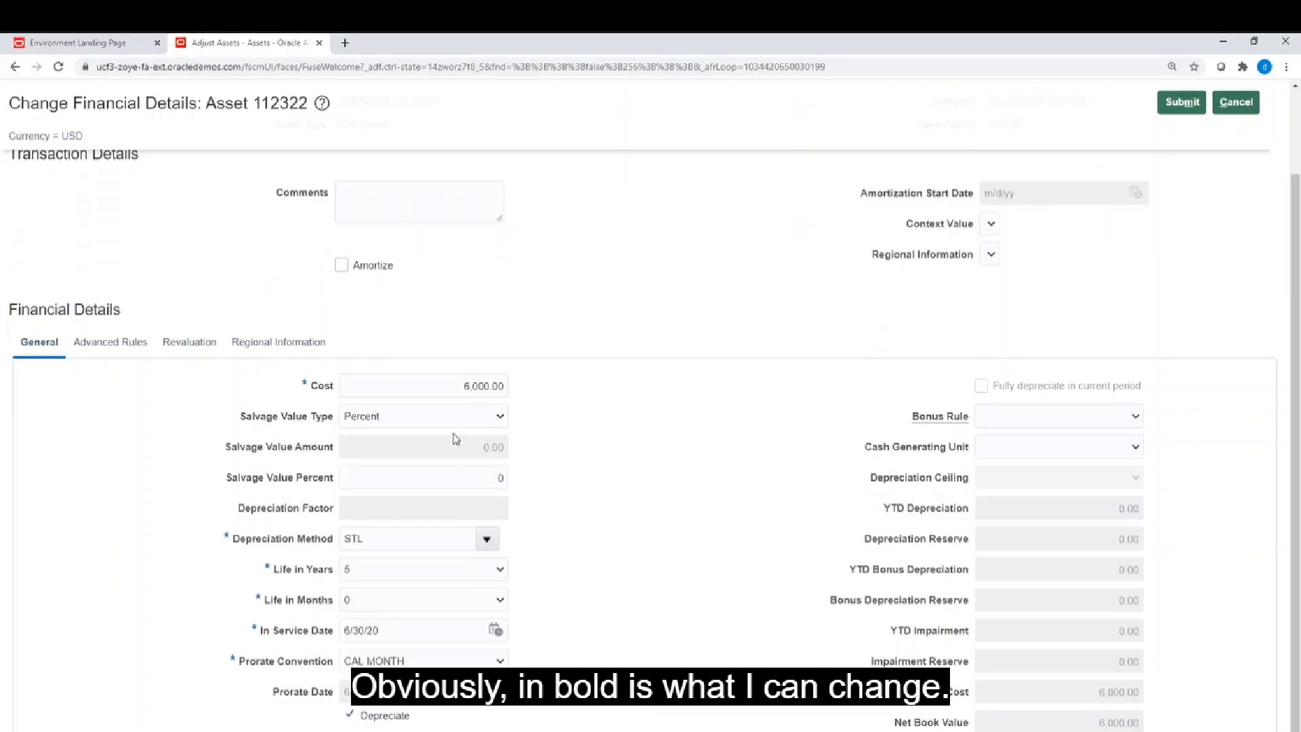
pyautogui.scroll(2, 474, 364)
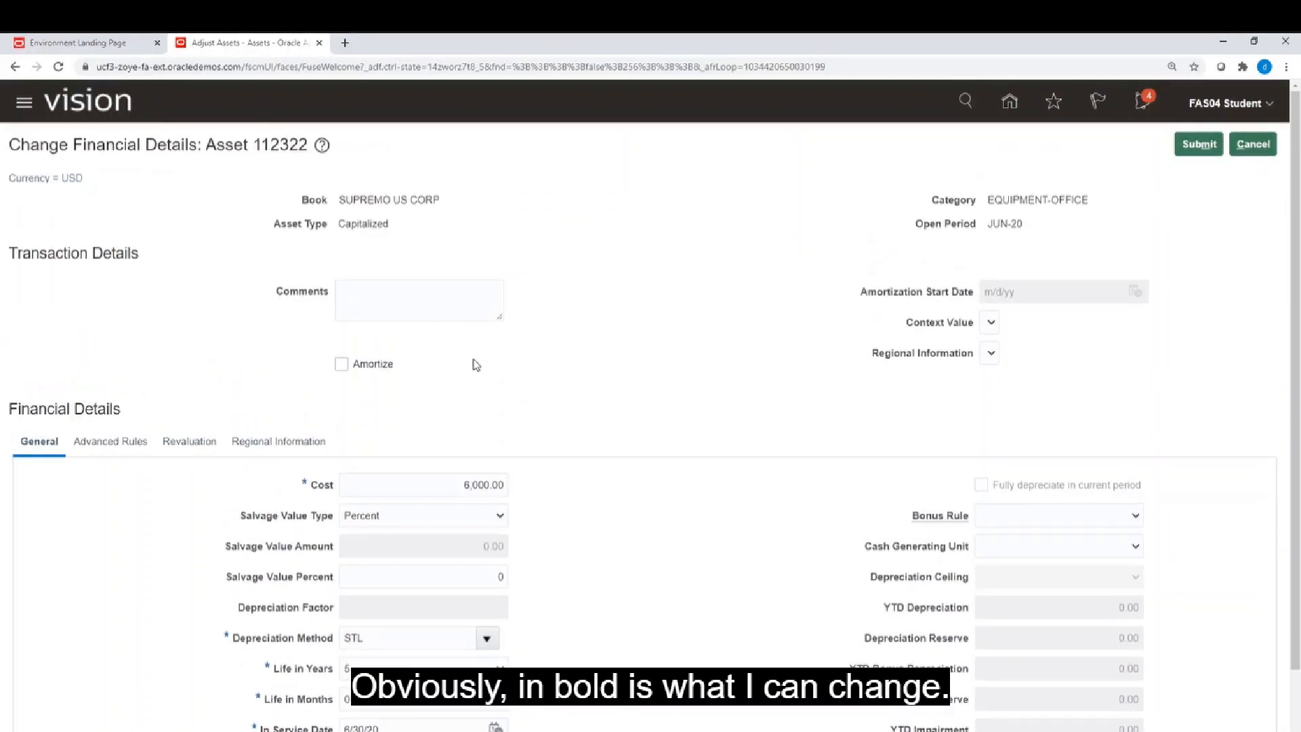
pyautogui.click(407, 301)
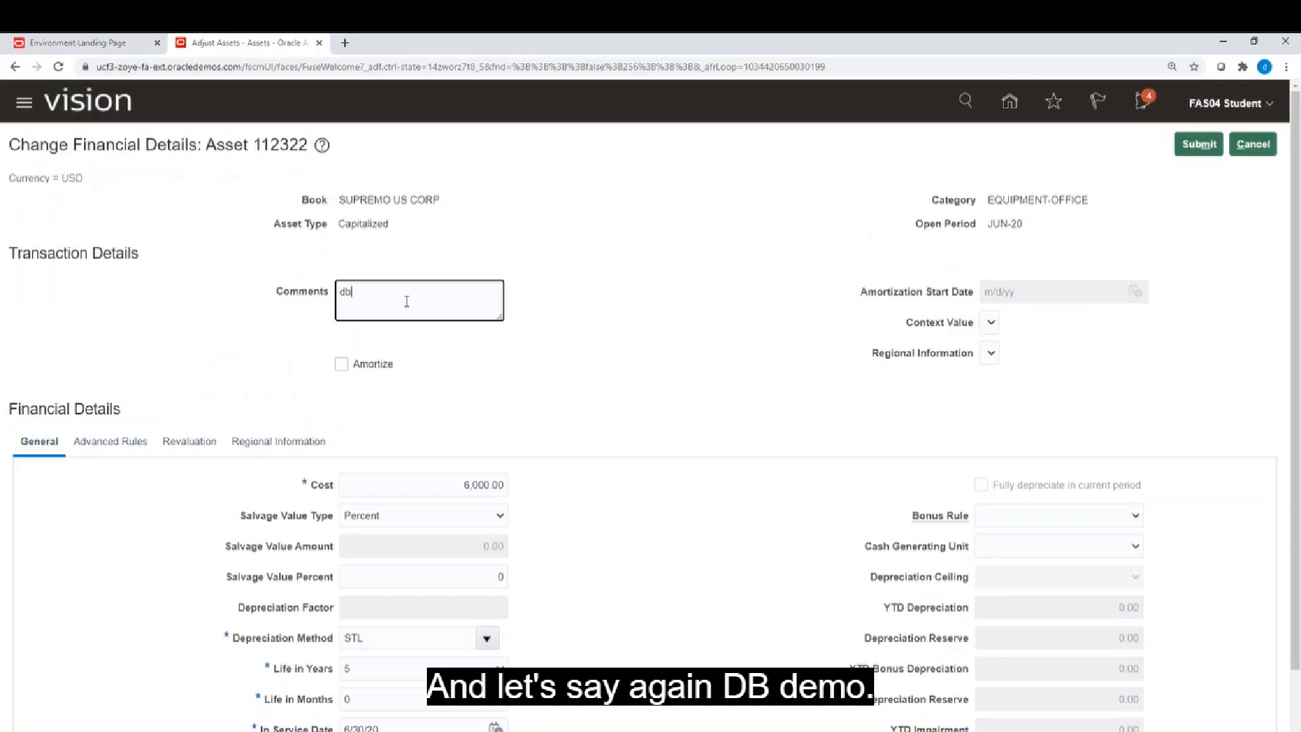
pyautogui.write('db demo')
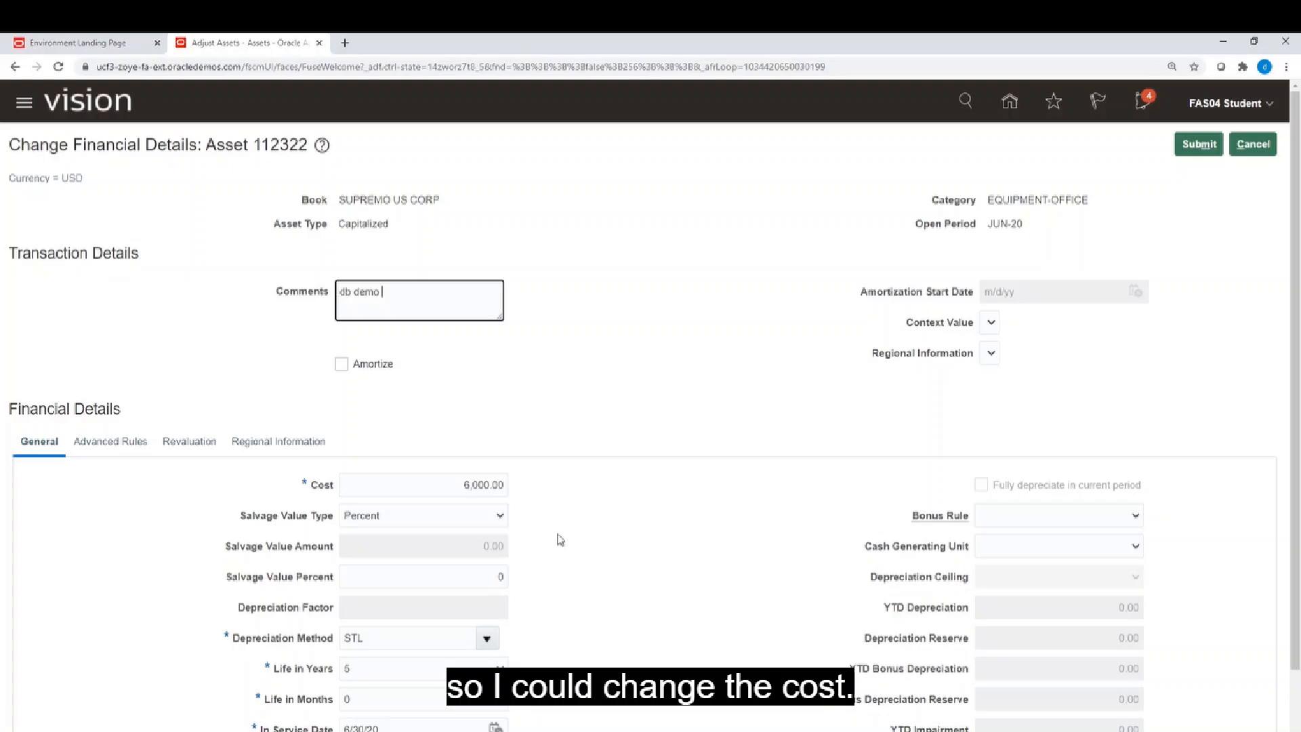
# - Set the asset's life in years to 3 and choose to amortize the change
pyautogui.scroll(-2, 556, 543)
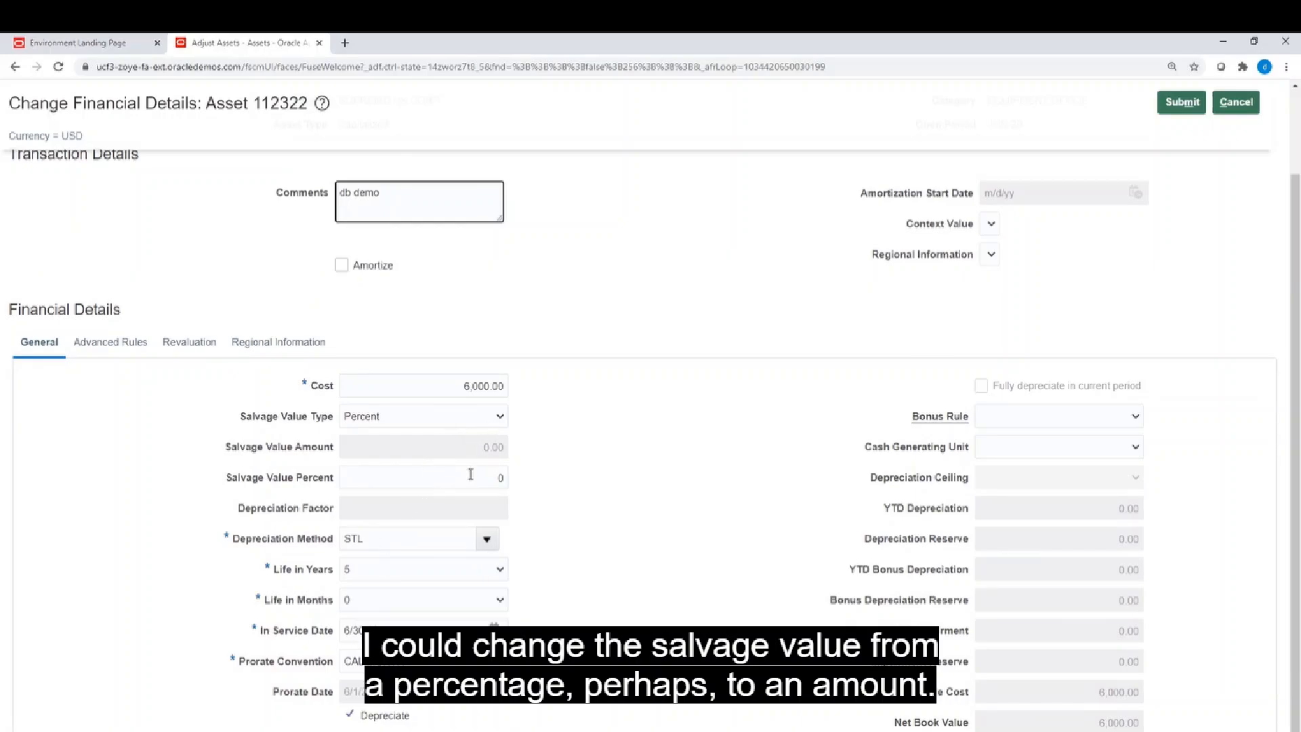
pyautogui.click(500, 571)
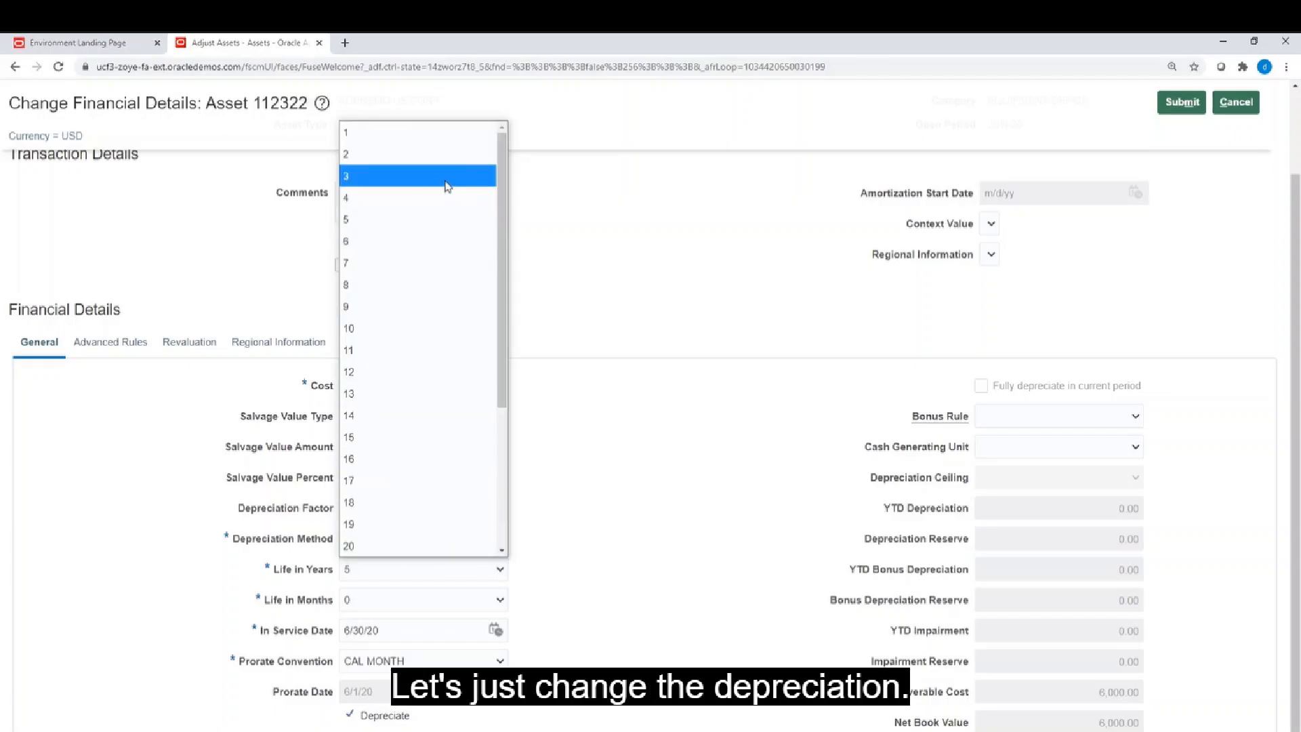
pyautogui.click(447, 187)
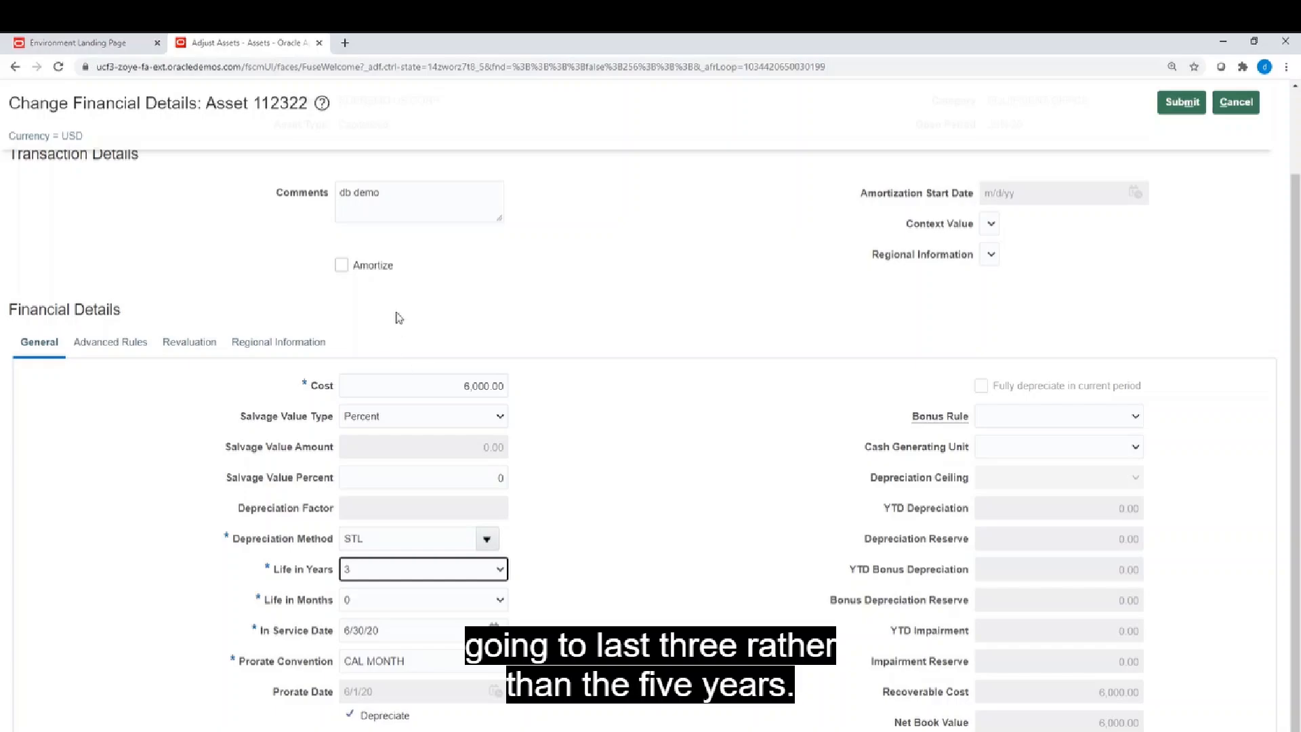
pyautogui.click(342, 266)
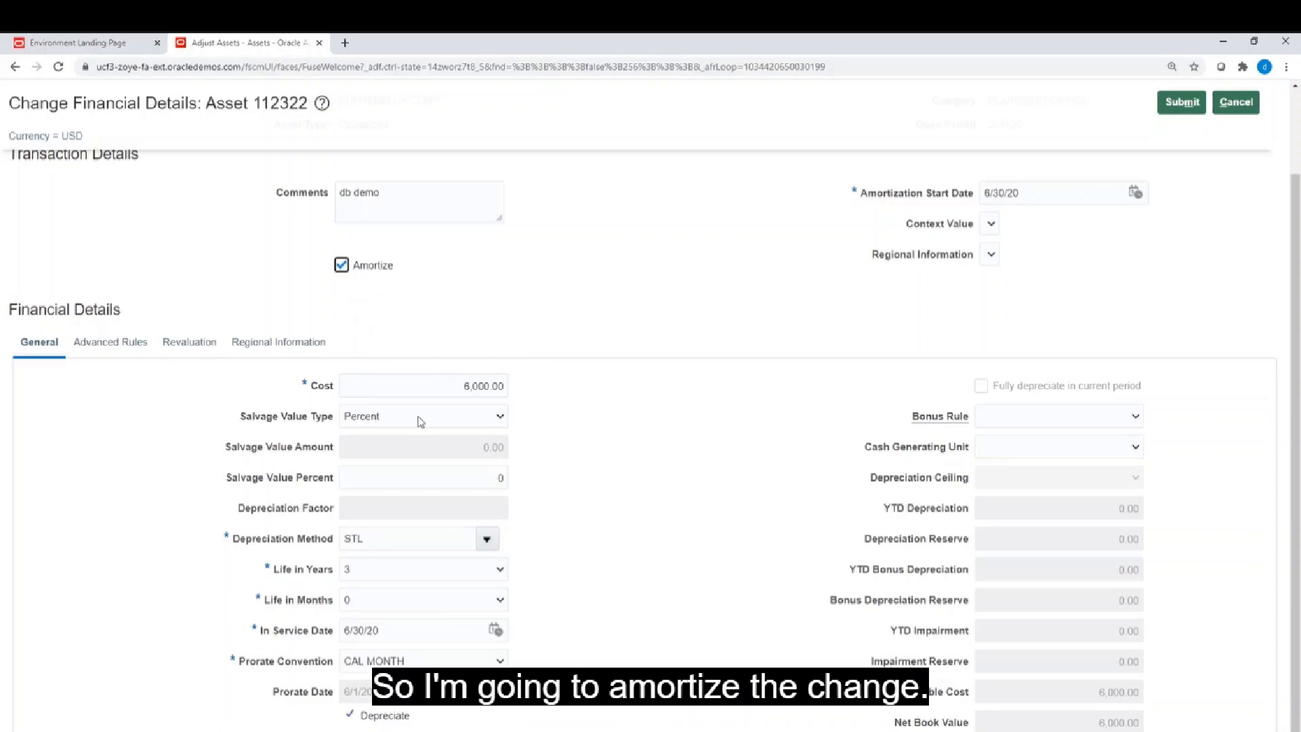
# - Switch the salvage value type to Amount and set the salvage value amount to 250
pyautogui.click(501, 418)
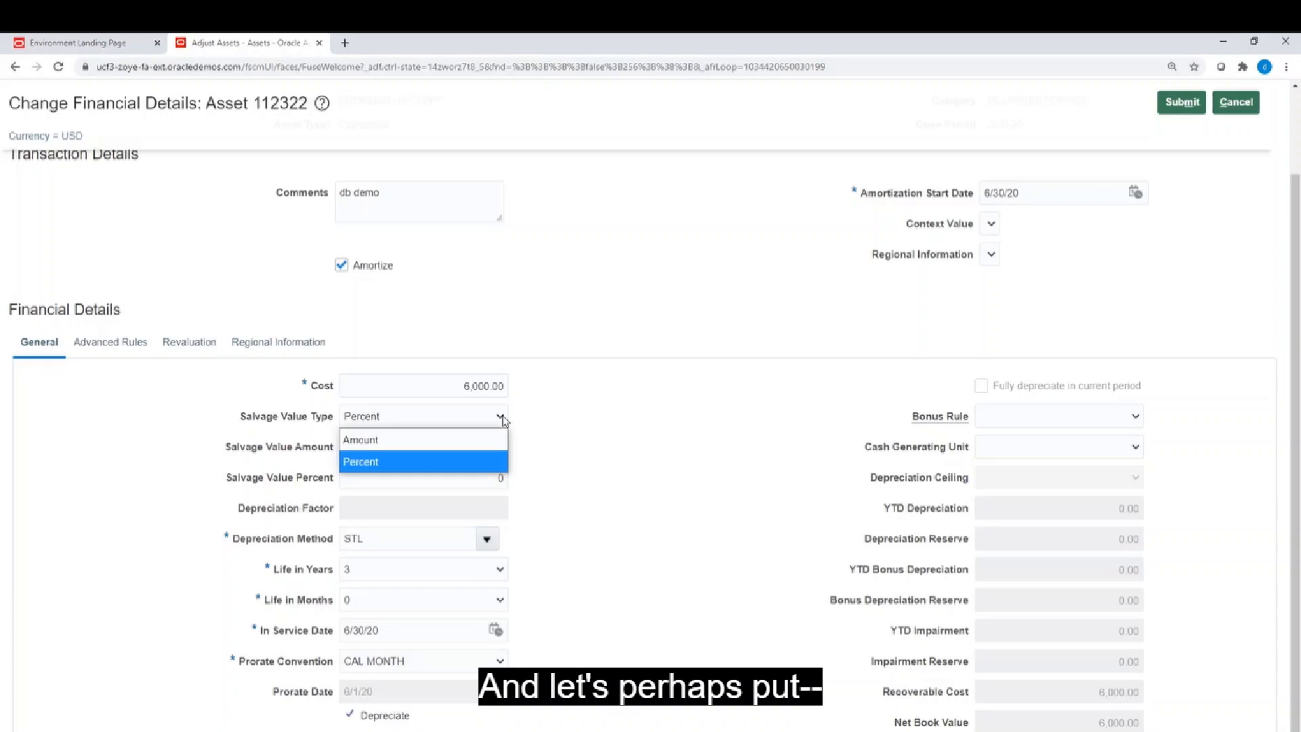
pyautogui.click(432, 441)
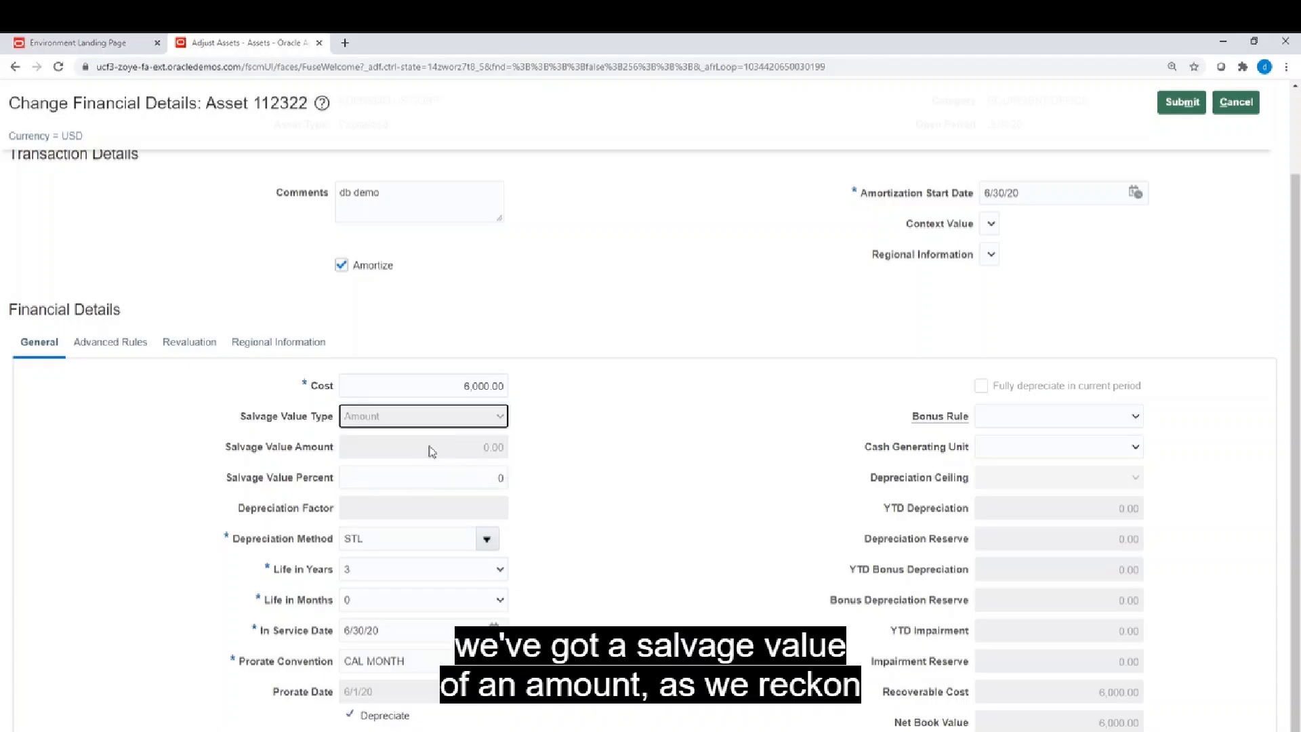
pyautogui.click(430, 446)
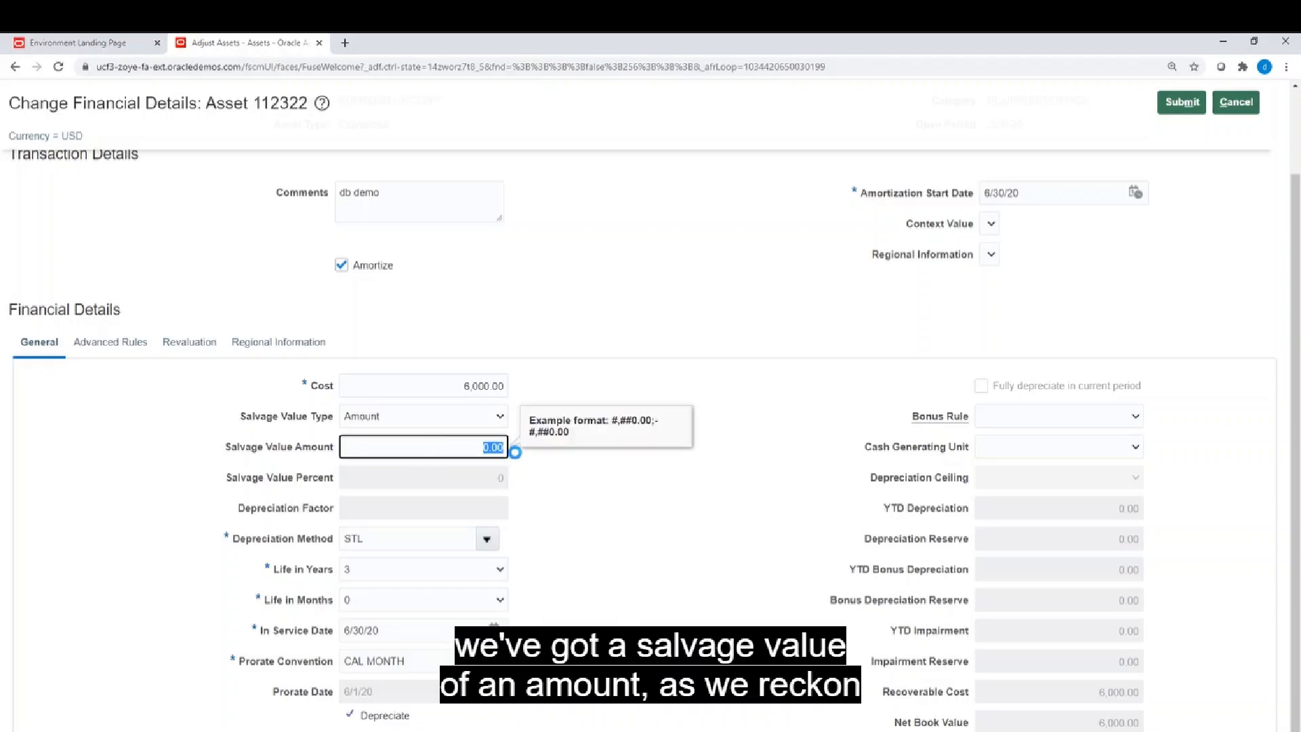
pyautogui.write('250')
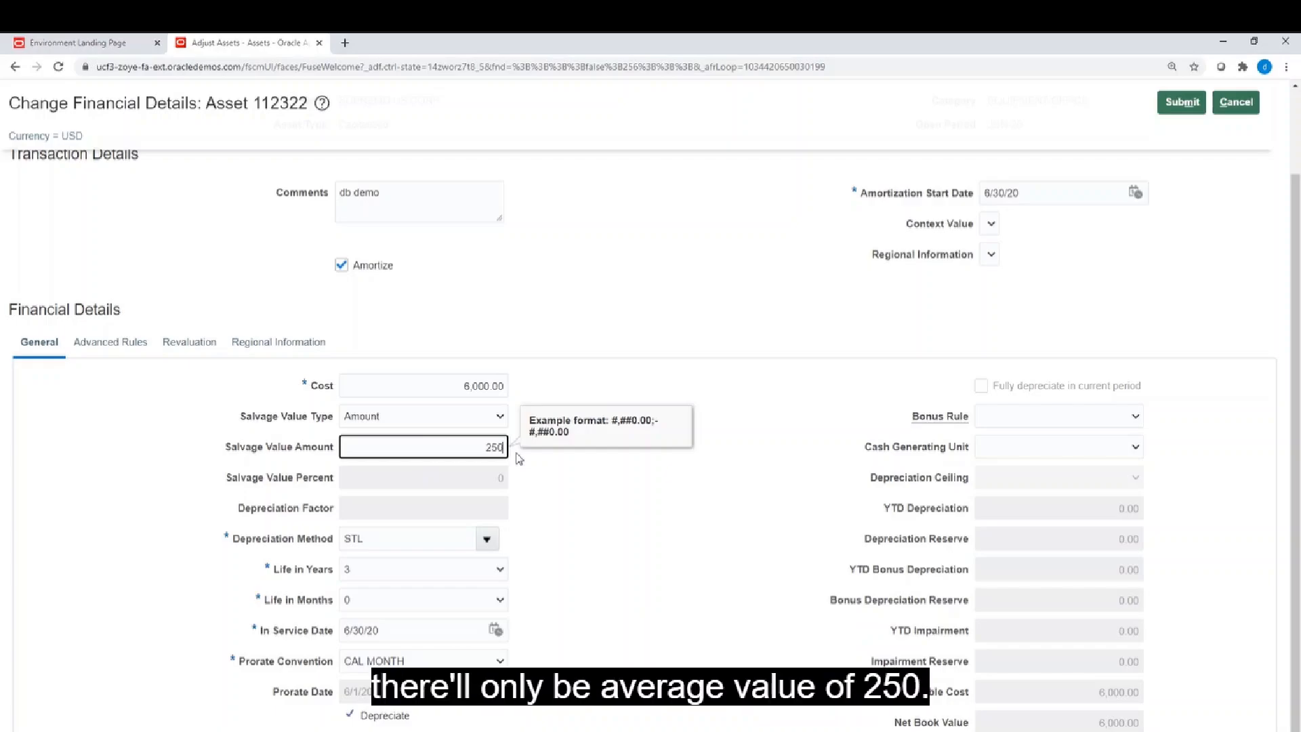
pyautogui.press('Tab')
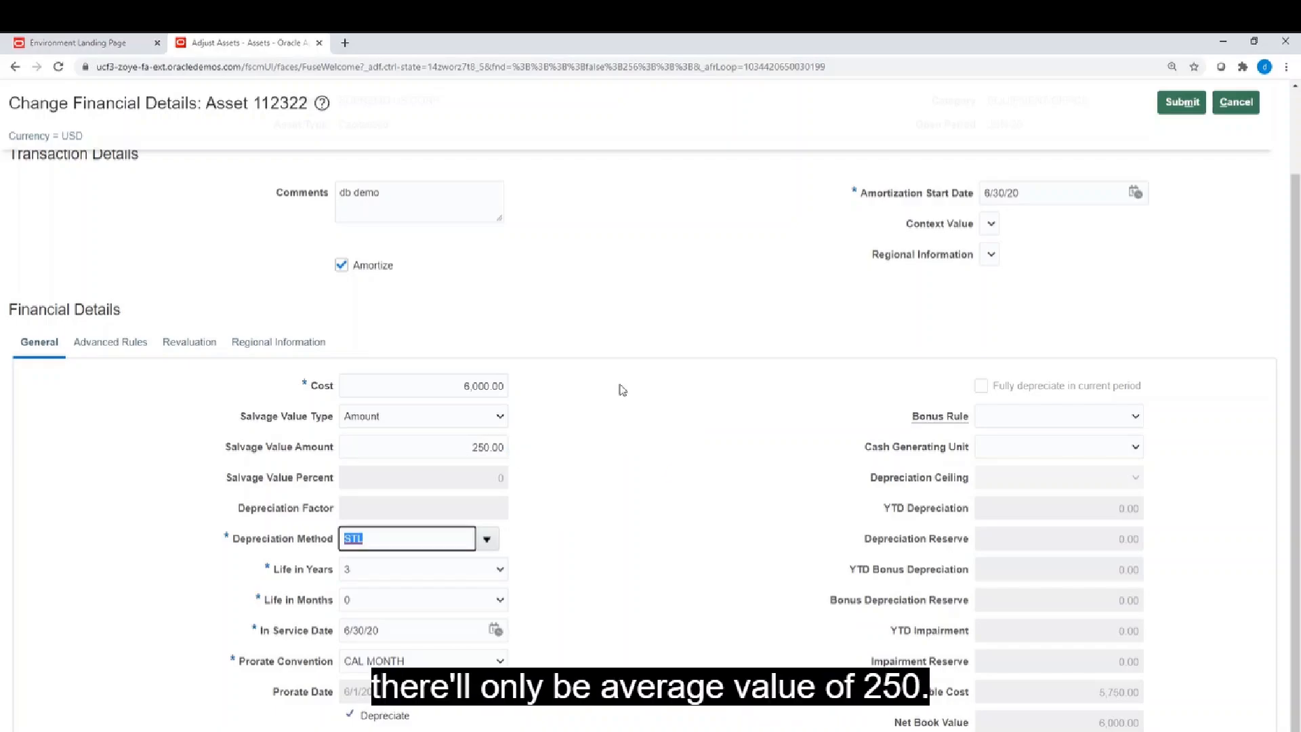
# - Submit the financial details change and close Adjust Assets
pyautogui.scroll(2, 622, 386)
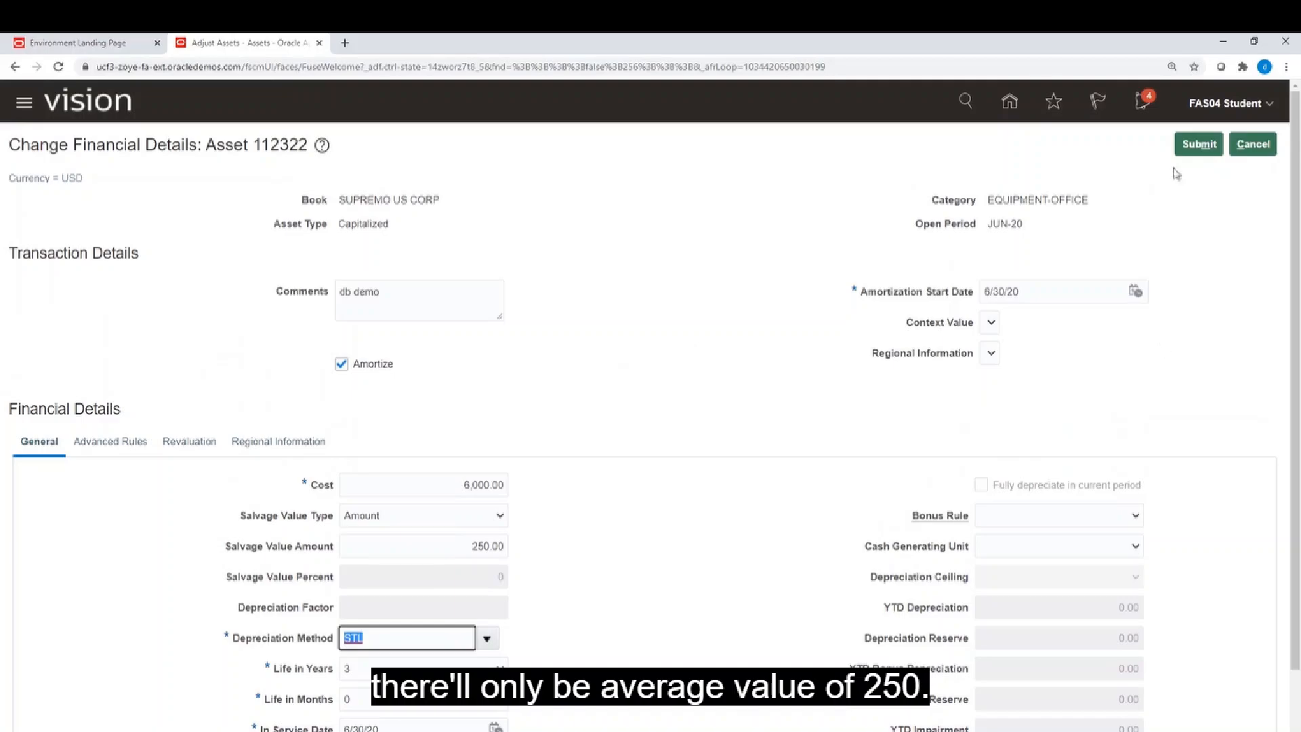
pyautogui.click(1202, 146)
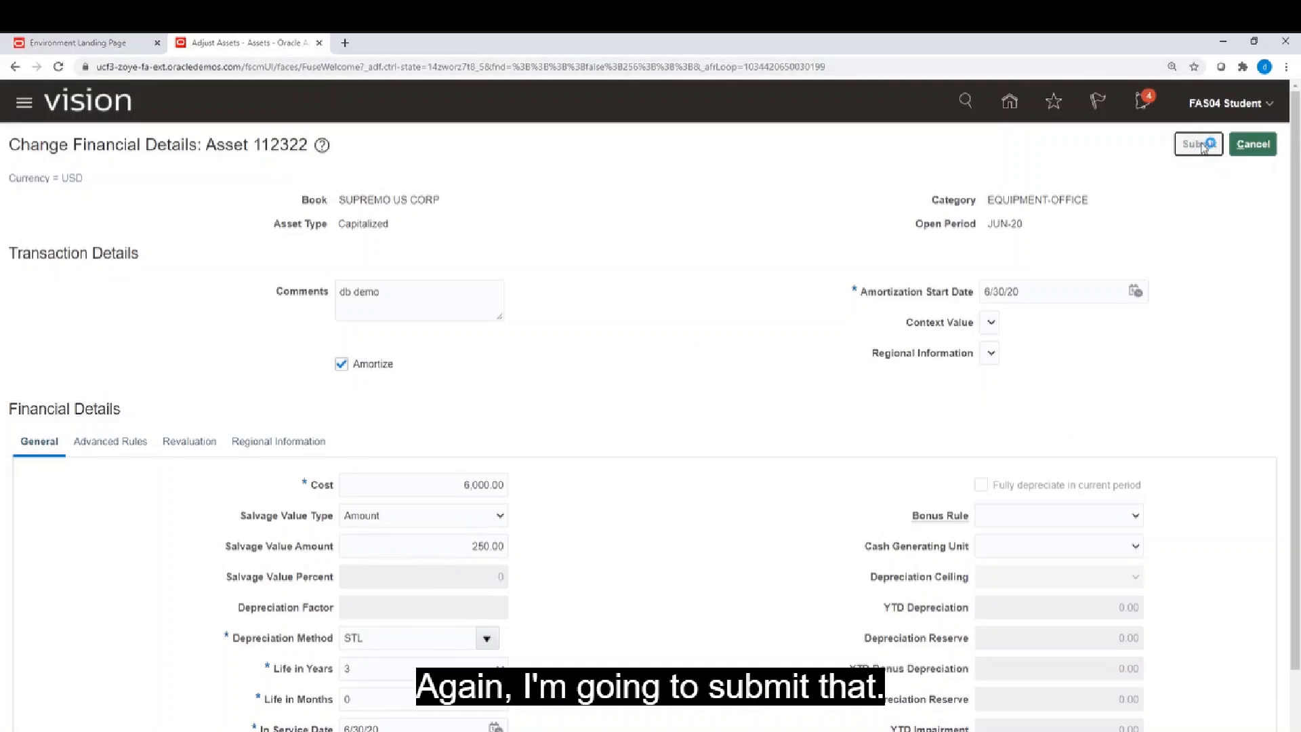
pyautogui.click(1269, 145)
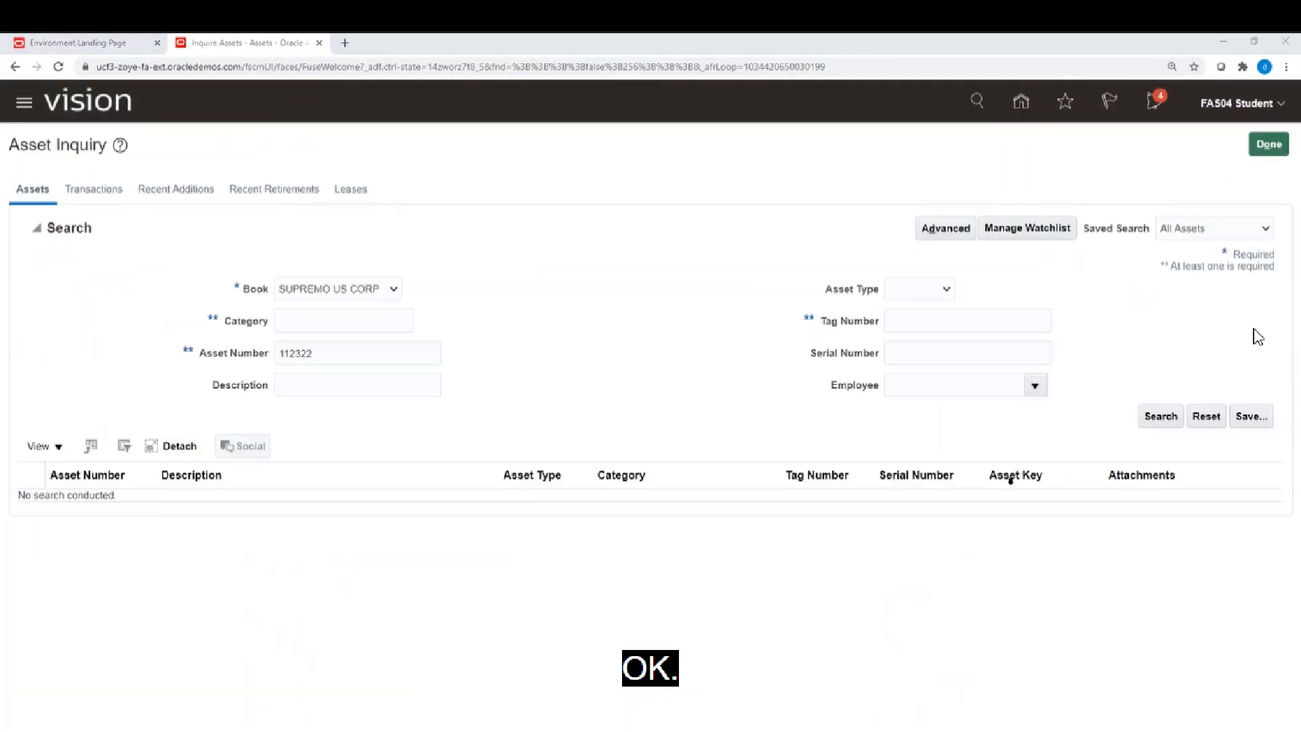
# - Look up asset 112322 in Asset Inquiry, check its financial details and the adjustment's before and after values, and close the inquiry
pyautogui.click(1159, 418)
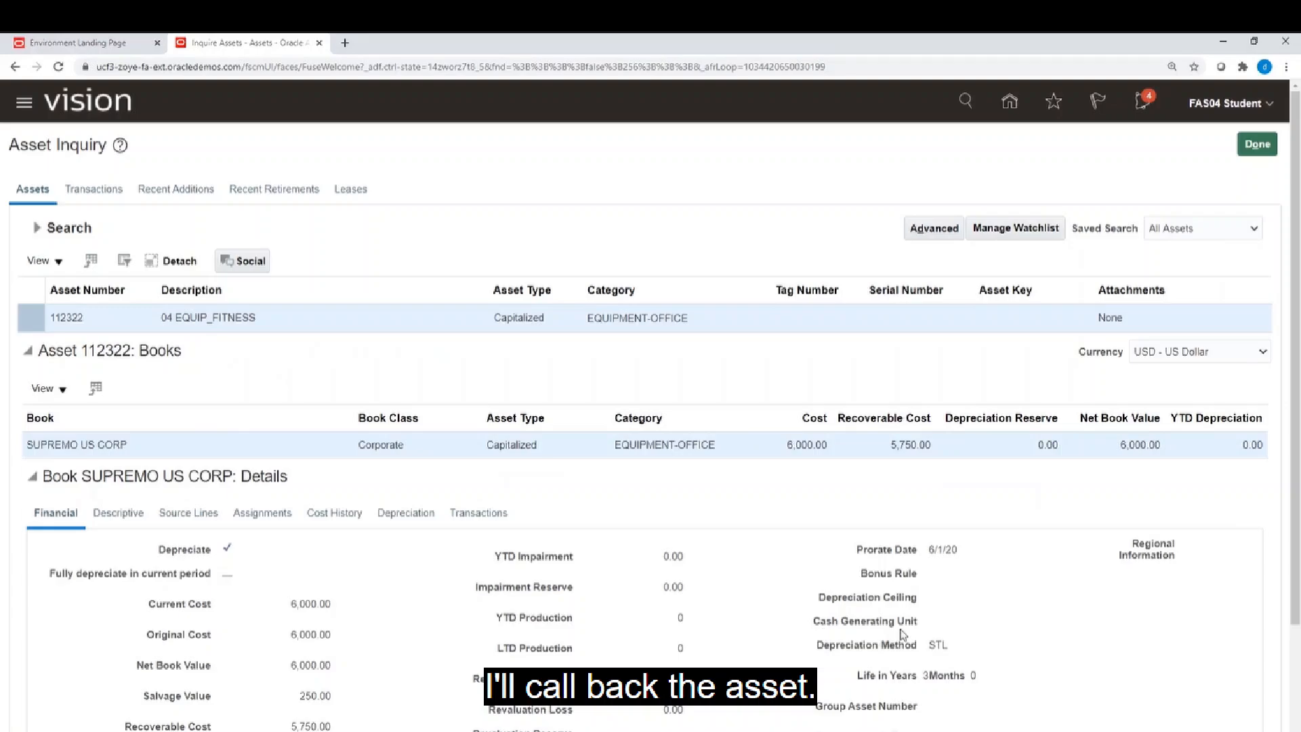
pyautogui.scroll(-2, 1027, 647)
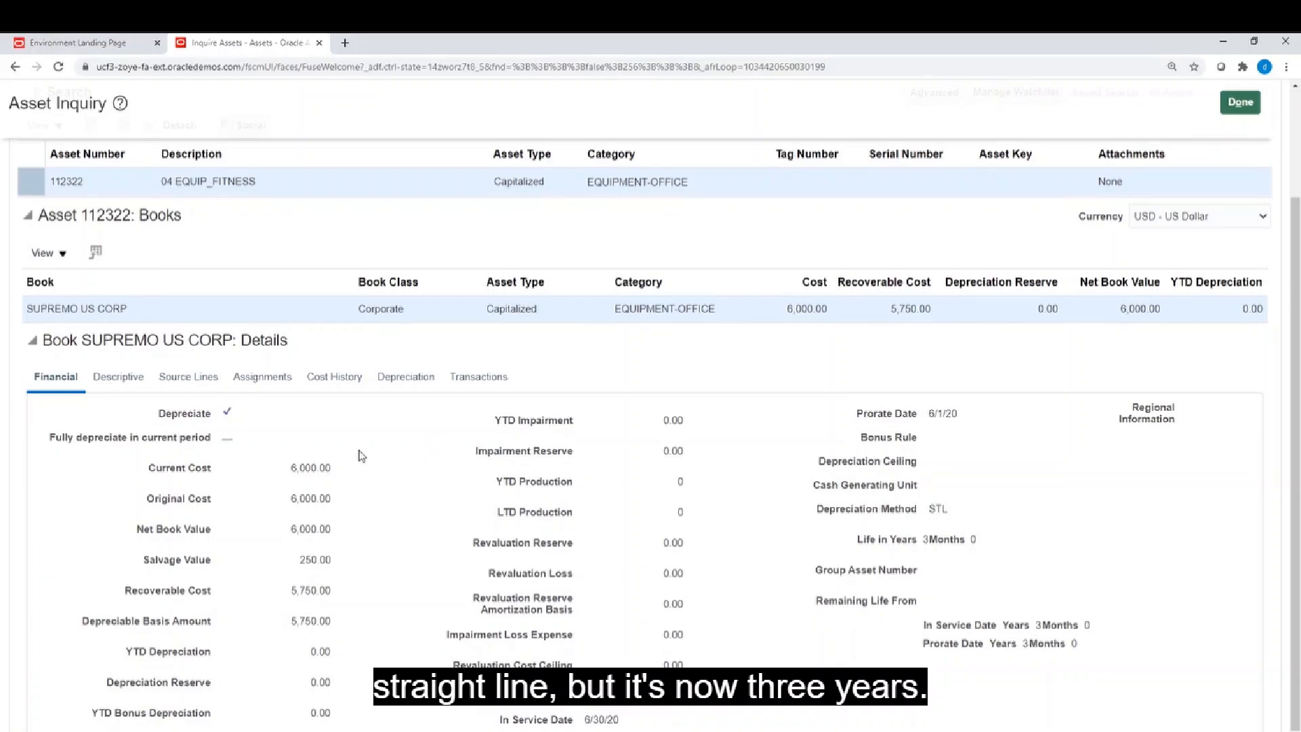
pyautogui.click(466, 379)
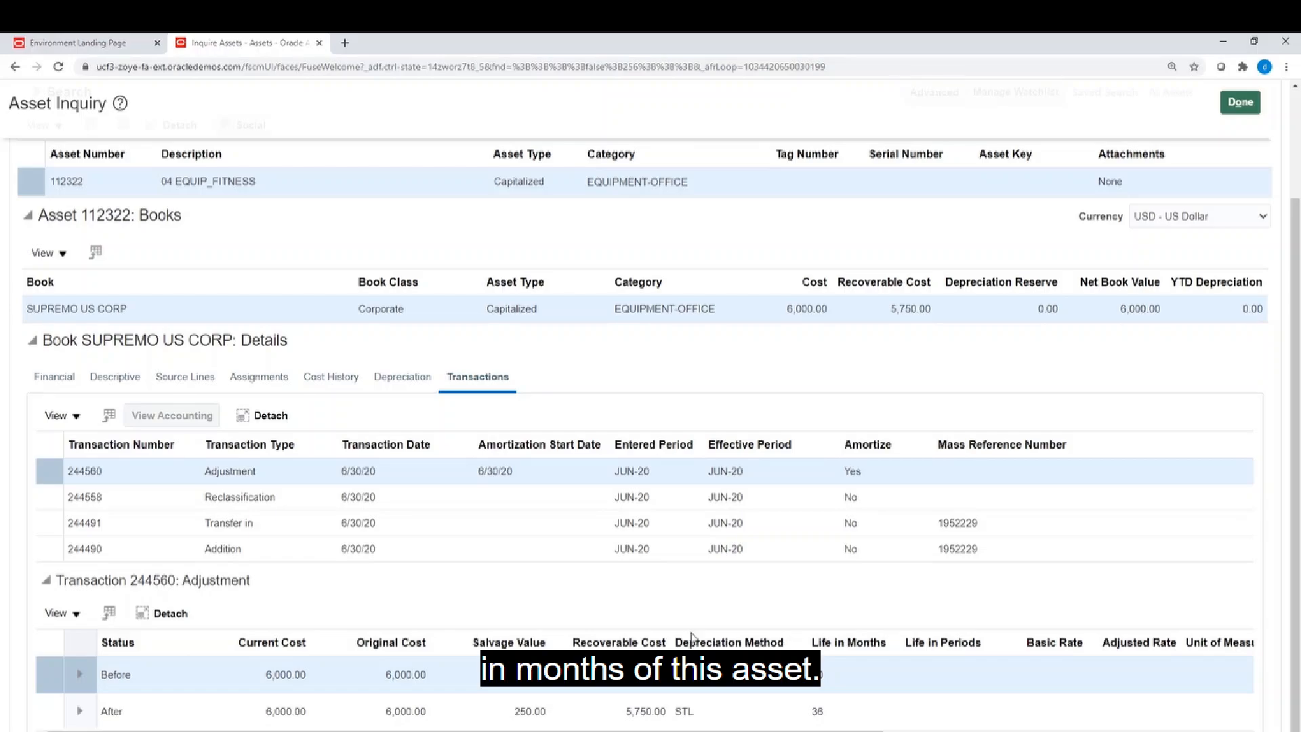
pyautogui.click(1241, 105)
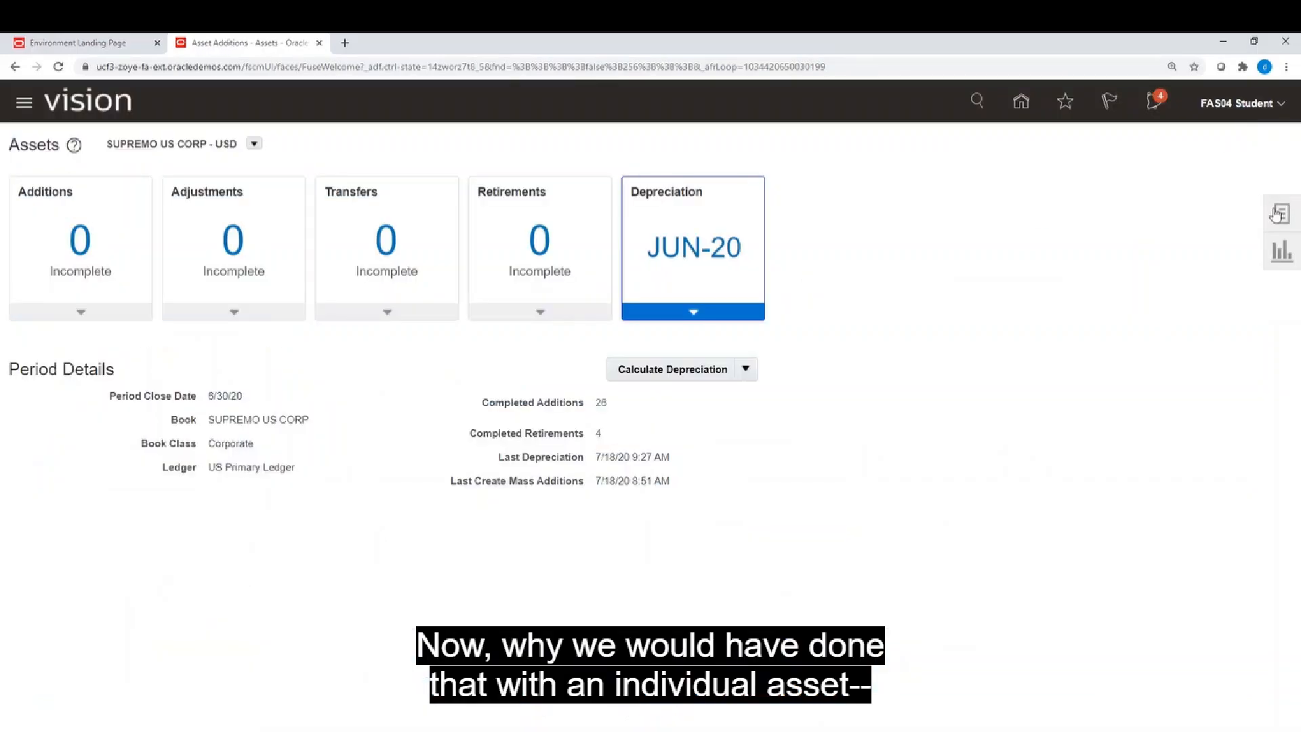
# - Open the Adjust Assets task again and switch to mass adjustments
pyautogui.click(1286, 216)
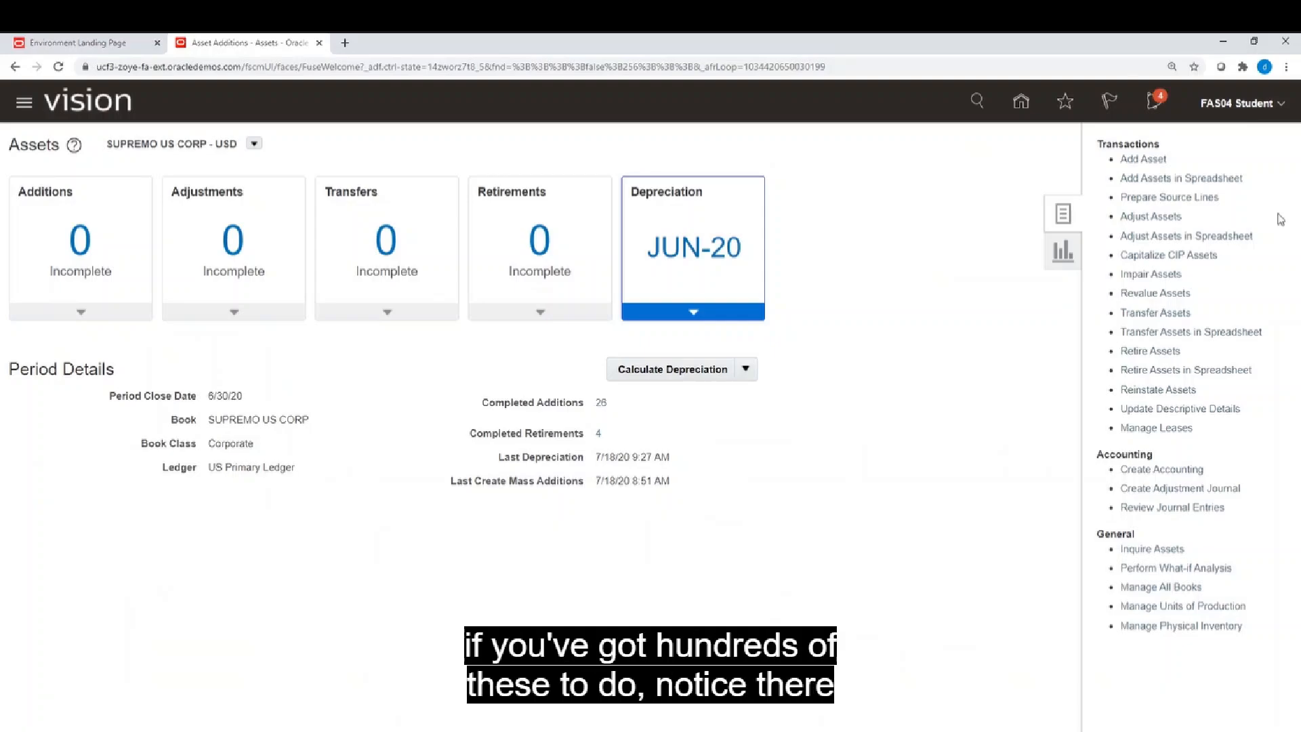
pyautogui.click(1175, 218)
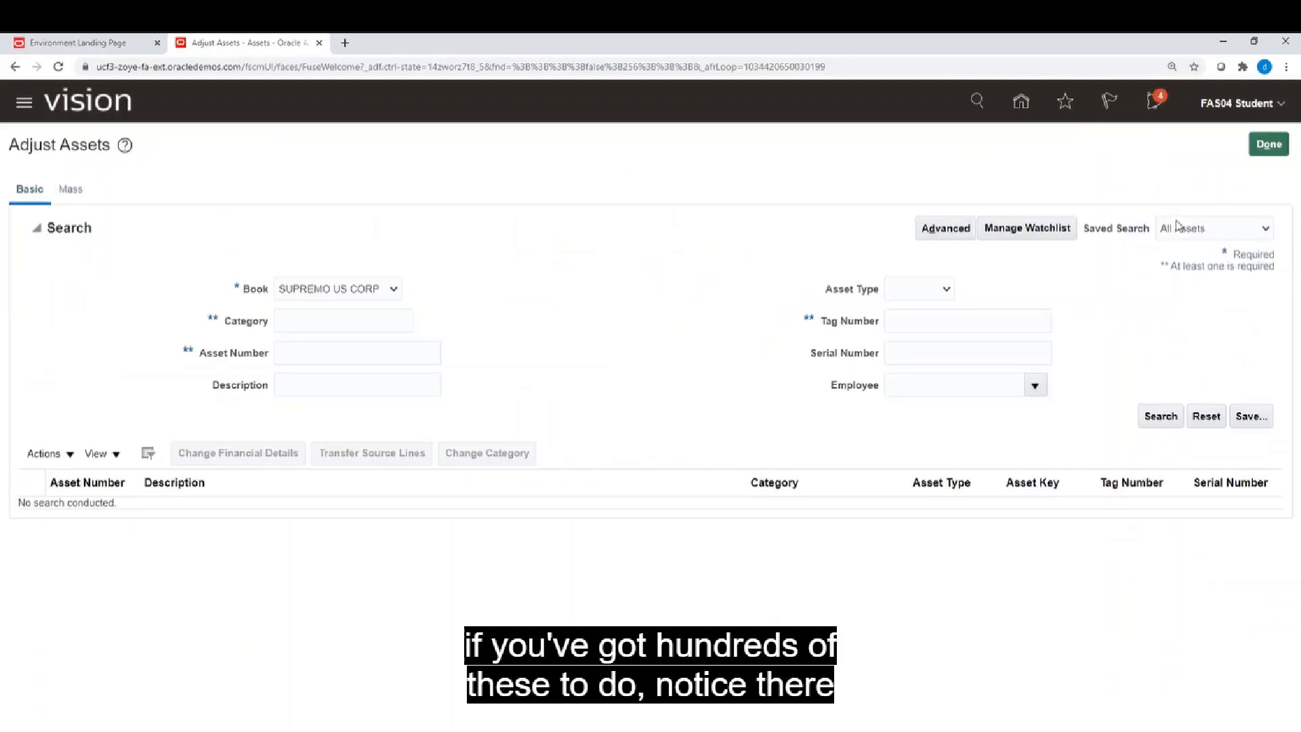
pyautogui.click(80, 192)
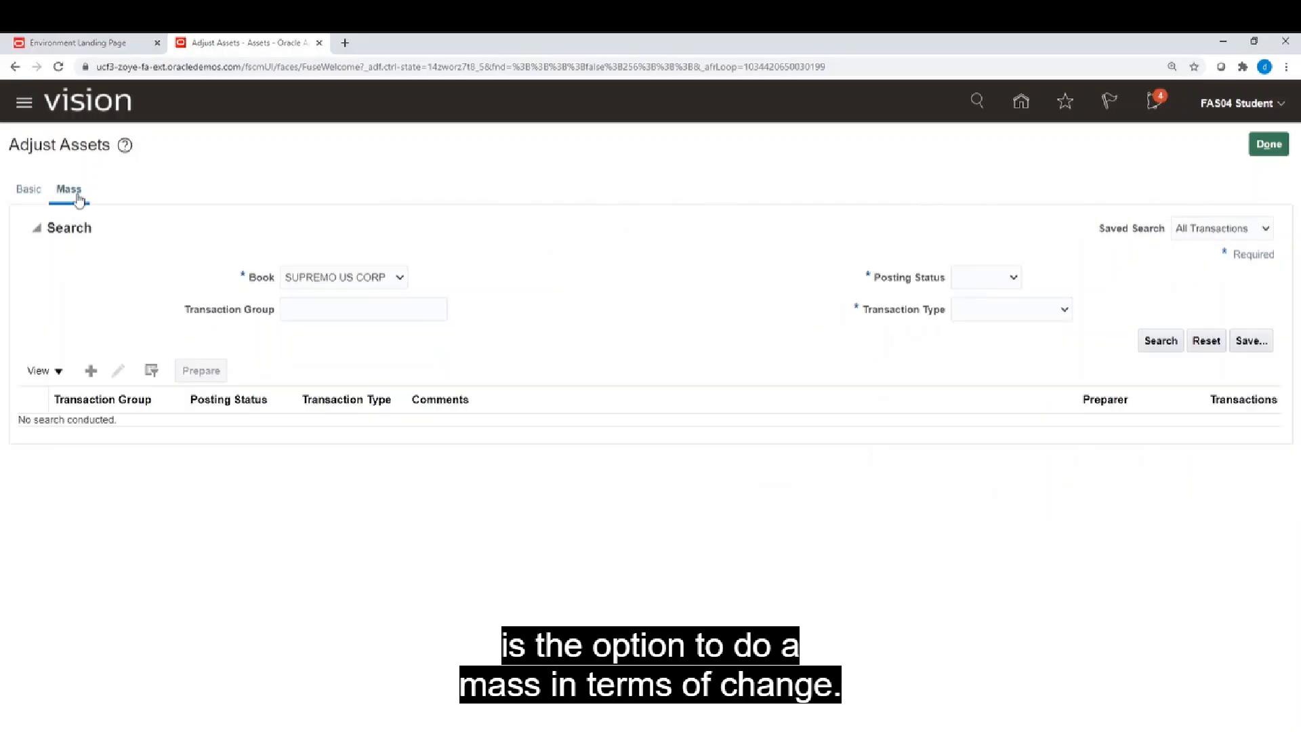